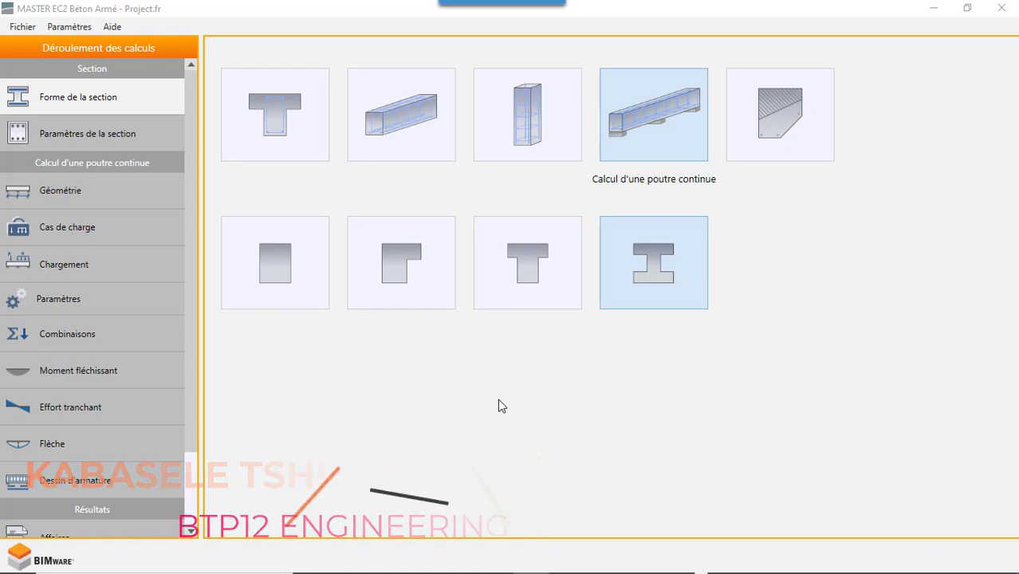
- Look through the section, beam, column, continuous beam and Expertise calculation types and the section shapes each offers
{"action": "left_click", "coordinate": [248, 135]}
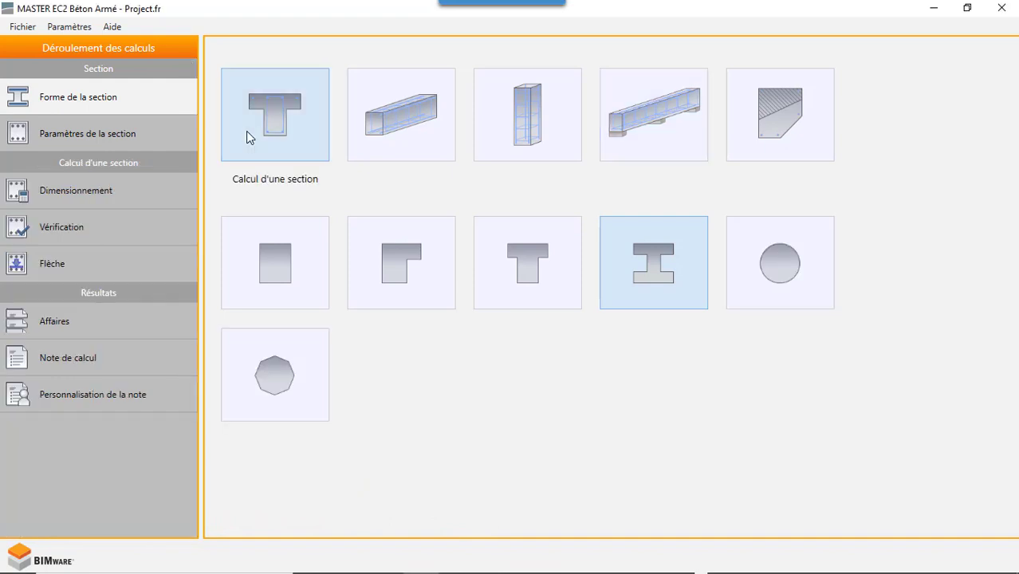
{"action": "left_click", "coordinate": [373, 126]}
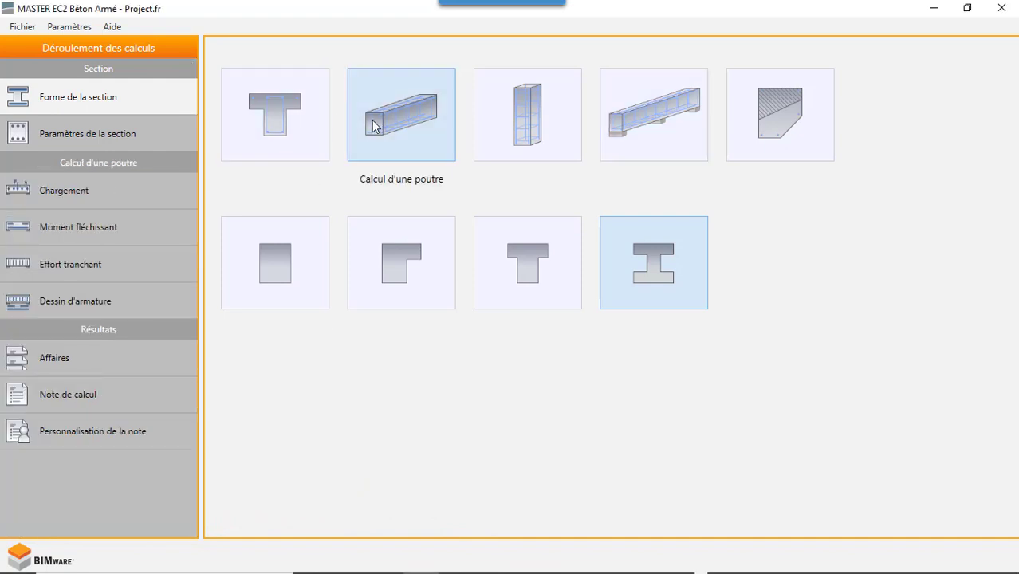
{"action": "left_click", "coordinate": [533, 137]}
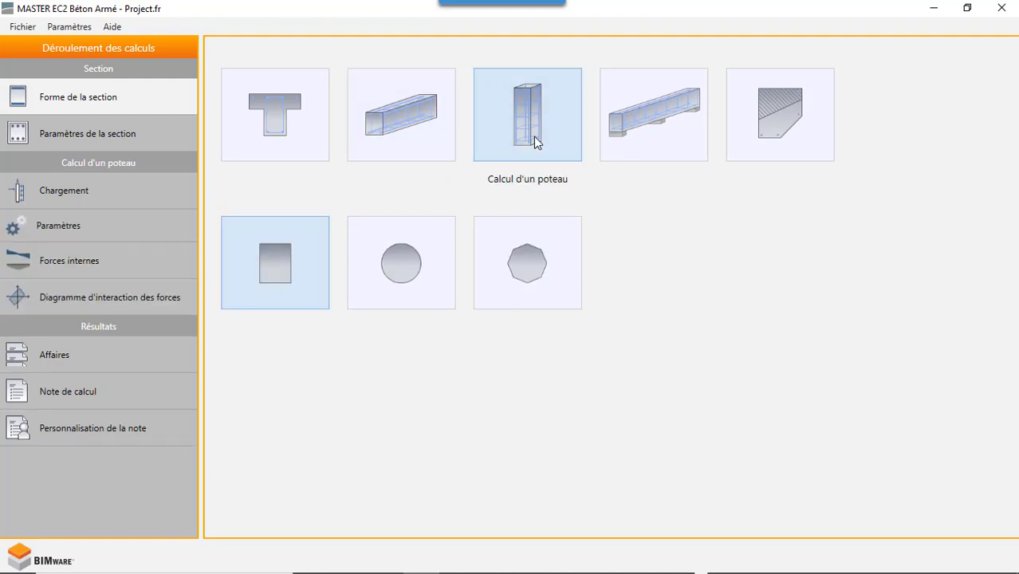
{"action": "left_click", "coordinate": [678, 137]}
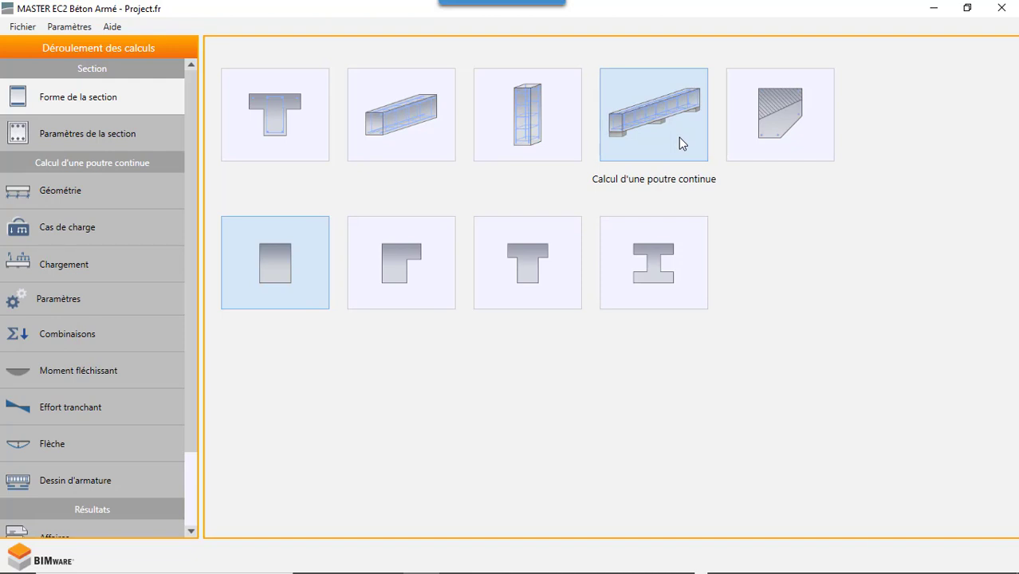
{"action": "left_click", "coordinate": [747, 136]}
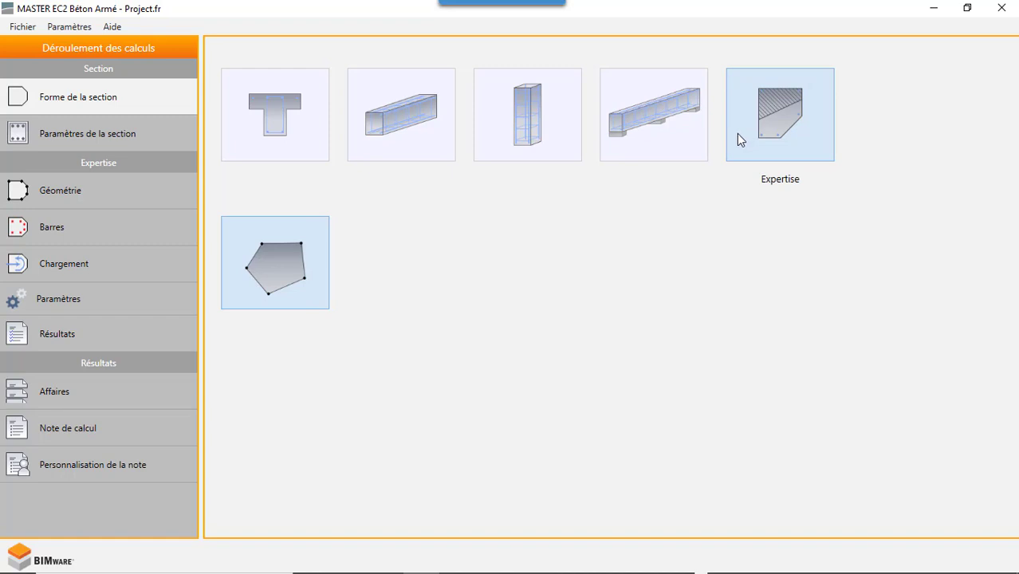
- Choose the continuous beam calculation (Calcul d'une poutre continue) with a rectangular section shape
{"action": "left_click", "coordinate": [665, 129]}
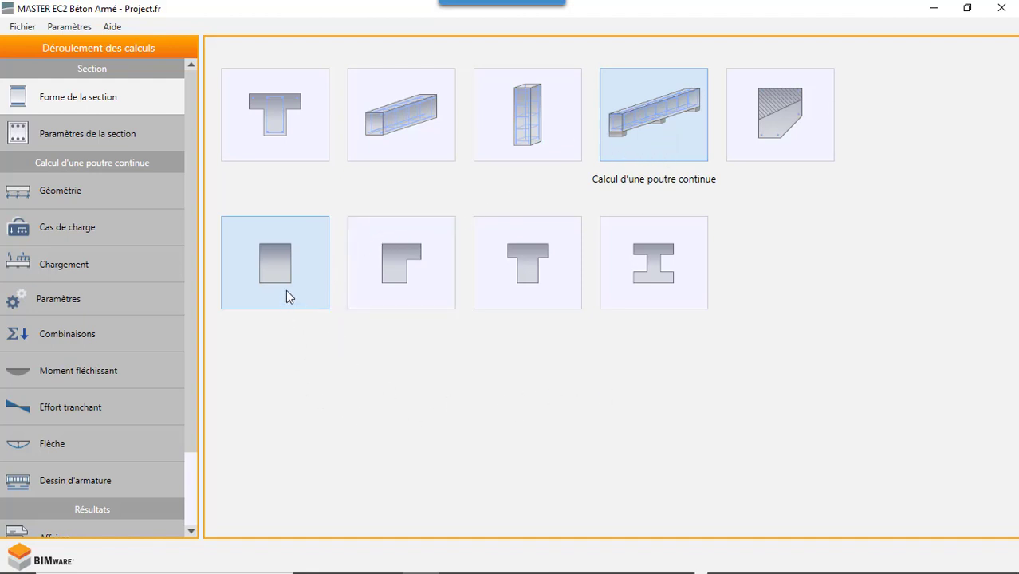
{"action": "left_click", "coordinate": [399, 279]}
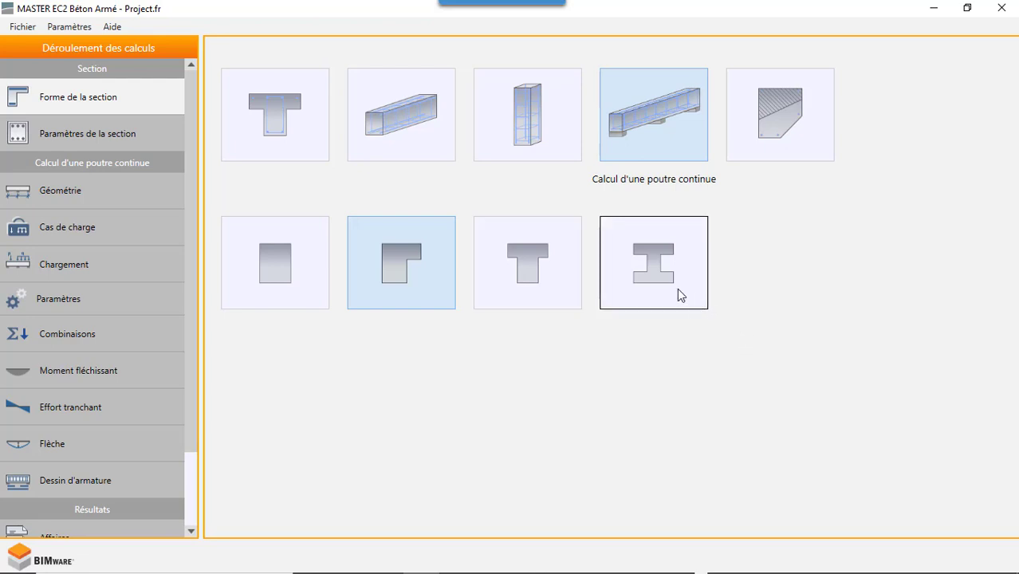
{"action": "left_click", "coordinate": [259, 253]}
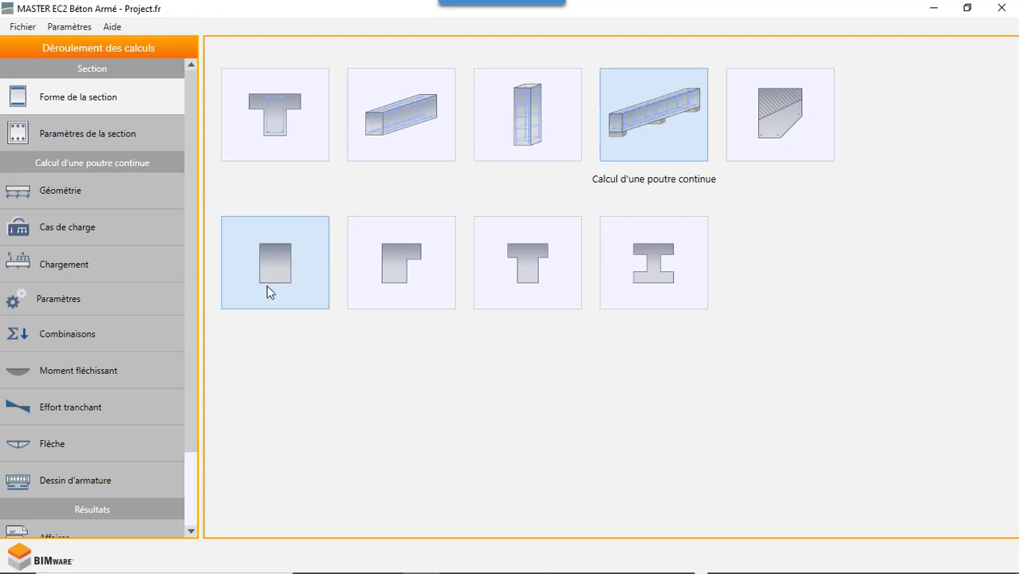
- Set both d1 and d2 of the rectangular section to 3 cm in the section parameters
{"action": "left_click", "coordinate": [84, 134]}
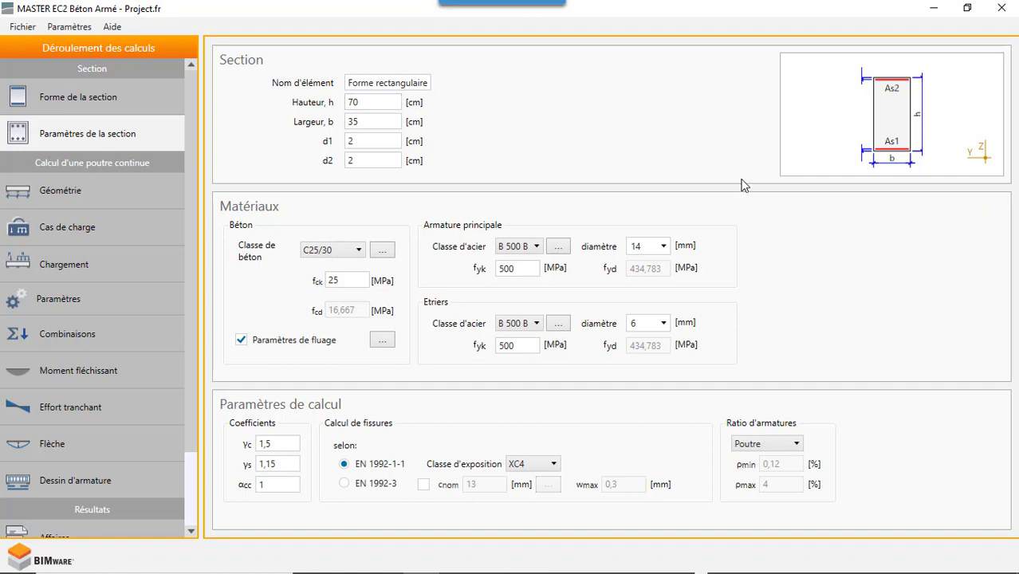
{"action": "left_click", "coordinate": [372, 121]}
{"action": "key", "text": "Tab"}
{"action": "type", "text": "3"}
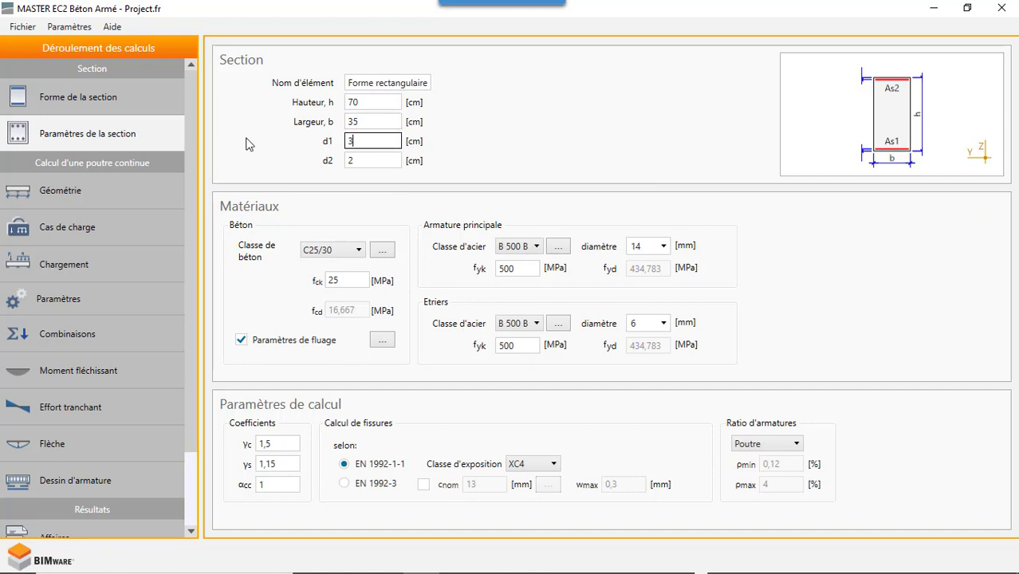
{"action": "key", "text": "Tab"}
{"action": "type", "text": "3"}
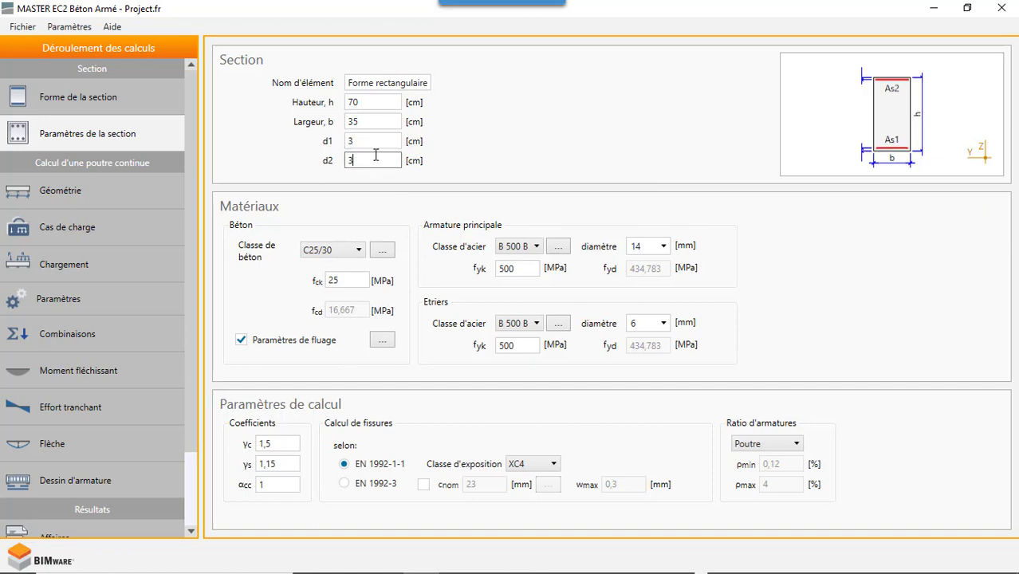
{"action": "left_click", "coordinate": [372, 138]}
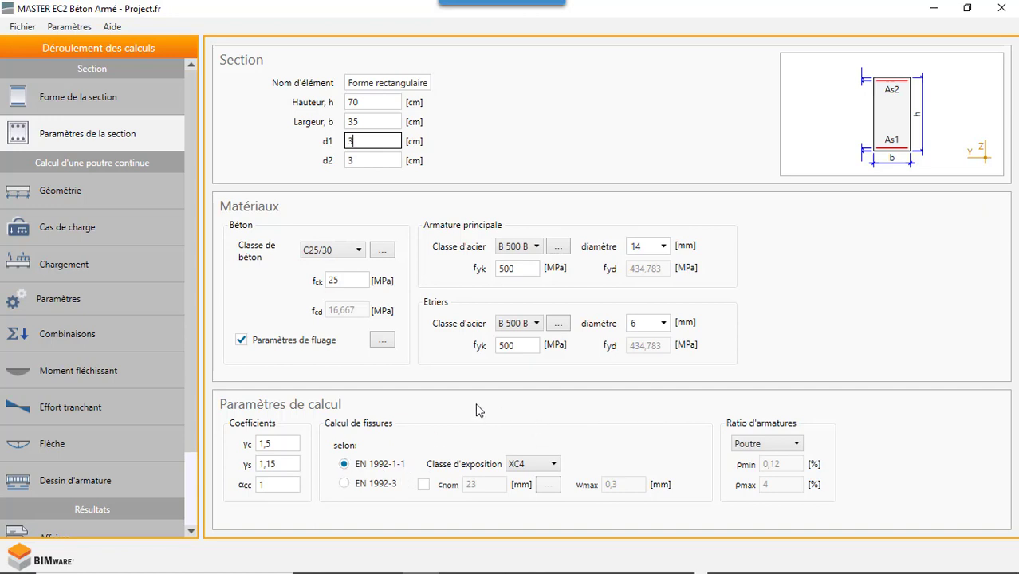
- Choose exposure class XC4 for the crack calculation and Poutre for the reinforcement ratio
{"action": "left_click", "coordinate": [556, 467]}
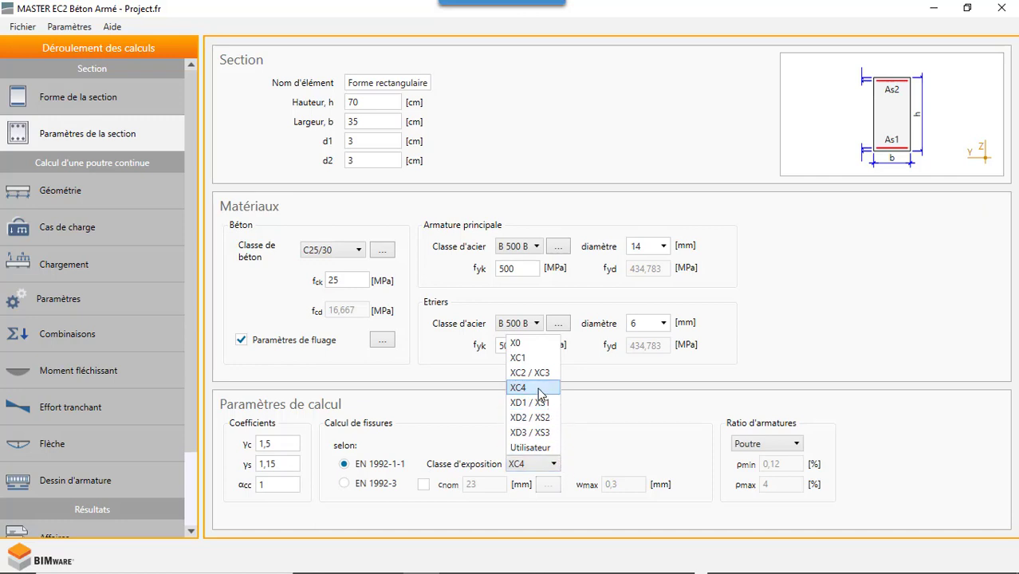
{"action": "left_click", "coordinate": [538, 391]}
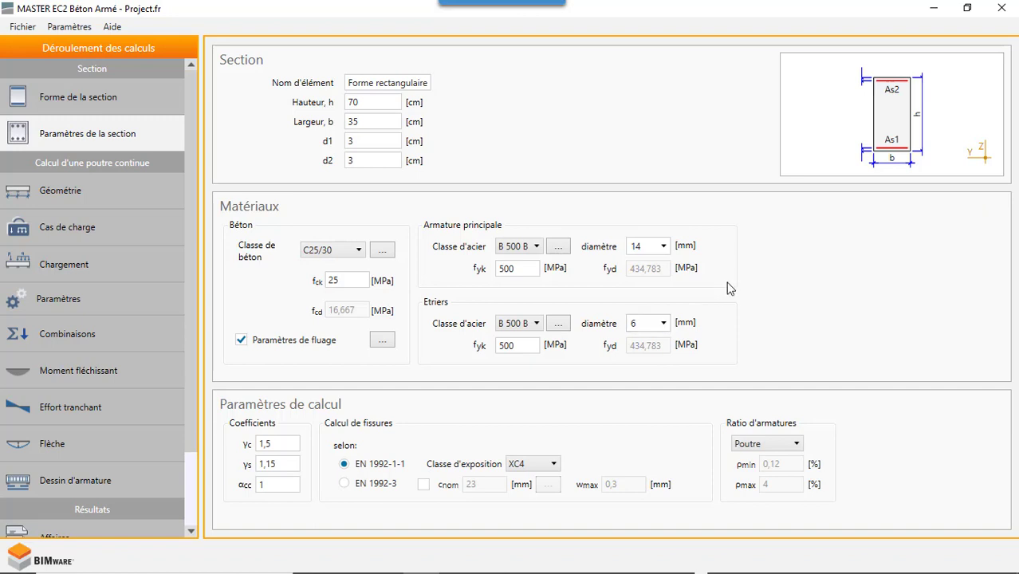
{"action": "left_click", "coordinate": [799, 446]}
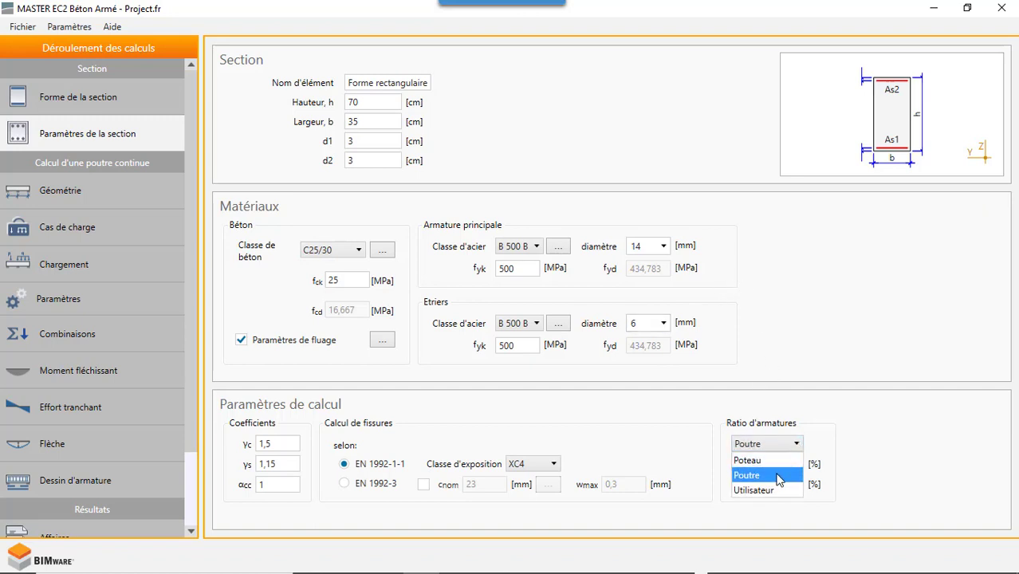
{"action": "left_click", "coordinate": [779, 477]}
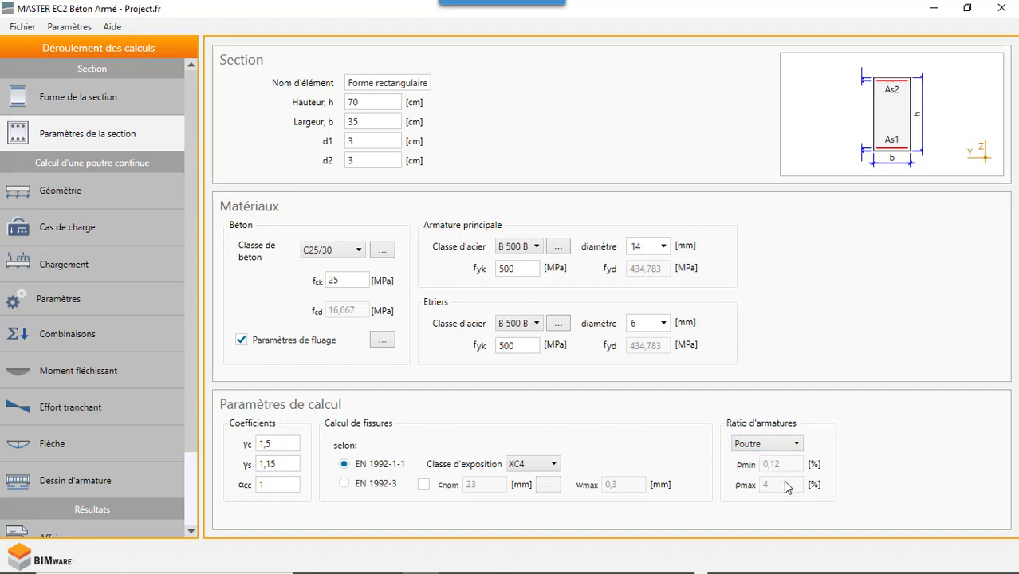
- Review the continuous beam's geometry and the support types available at the left end of Travée 1
{"action": "left_click", "coordinate": [95, 193]}
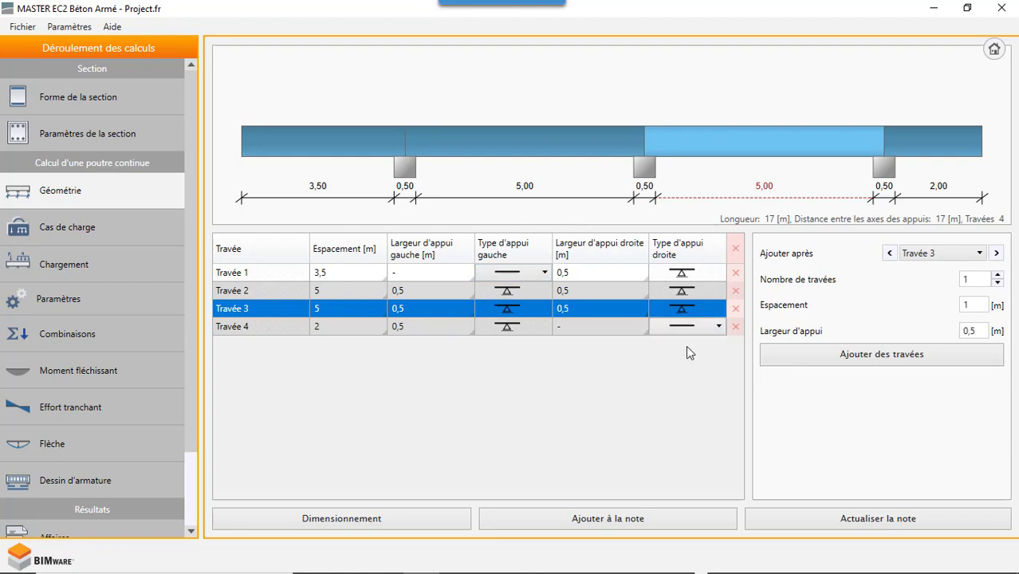
{"action": "left_click", "coordinate": [545, 274]}
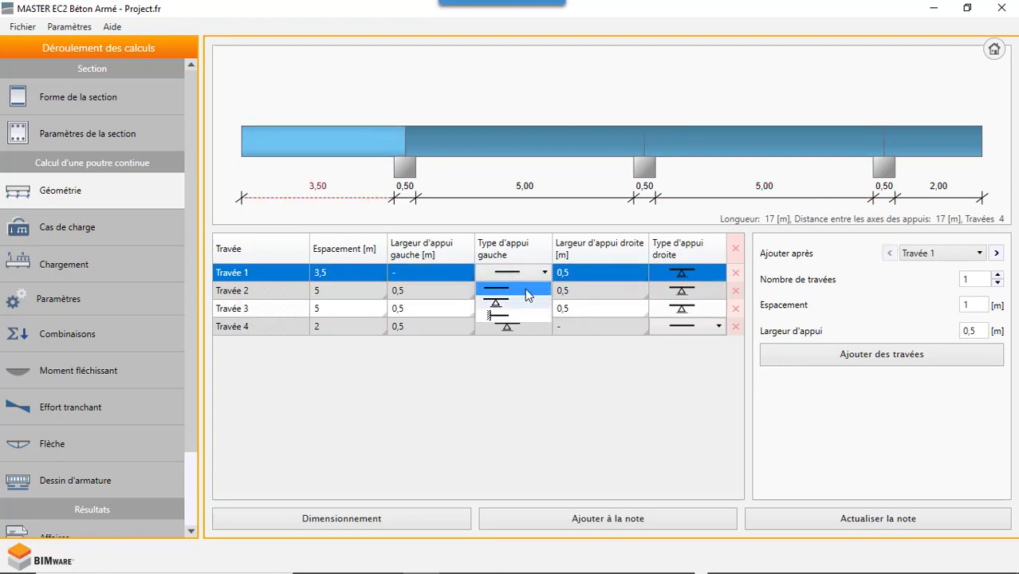
{"action": "left_click", "coordinate": [535, 252]}
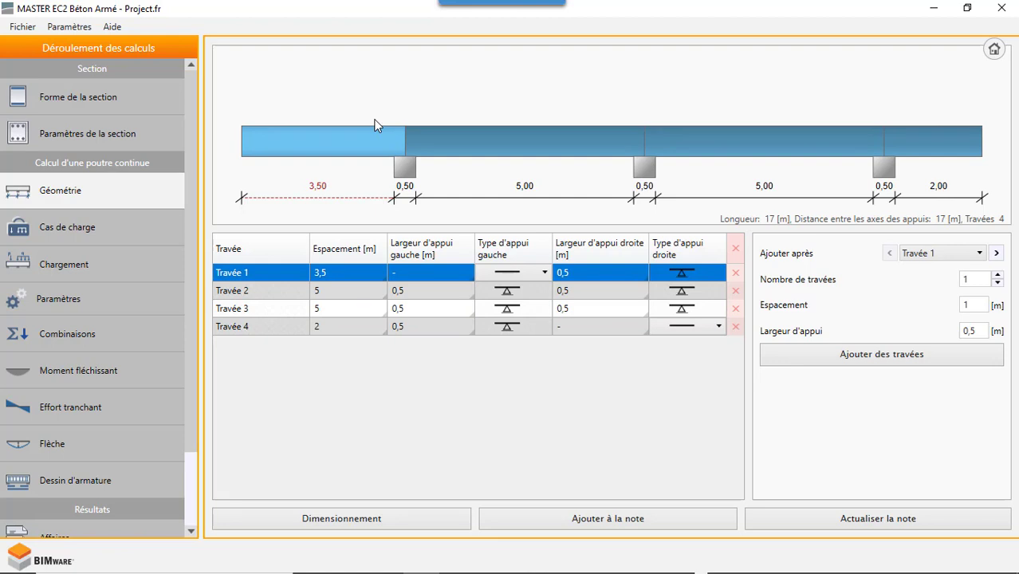
- Open the load case definitions and check the types available for the ELU and ELS cases
{"action": "left_click", "coordinate": [112, 230]}
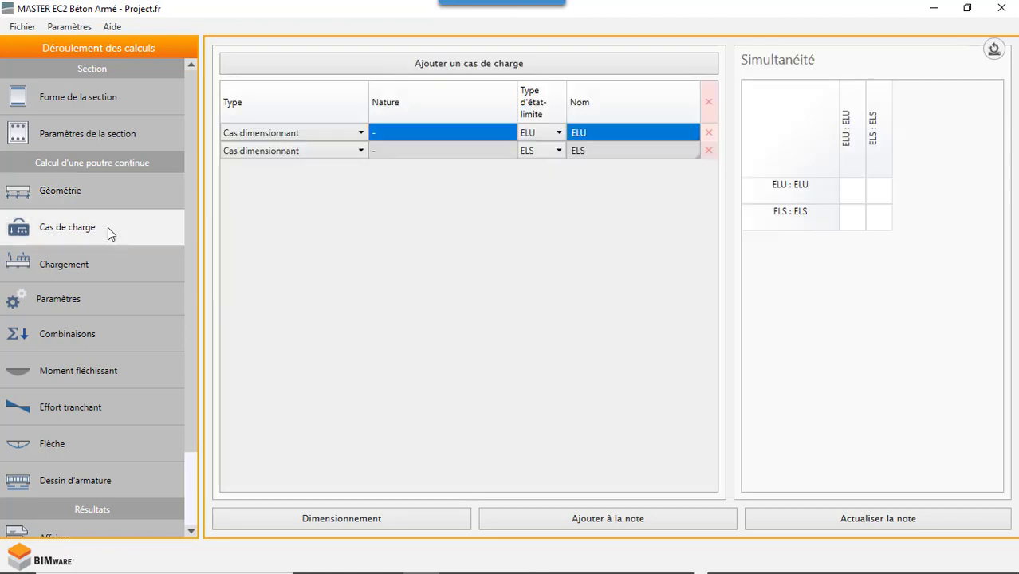
{"action": "left_click", "coordinate": [360, 133]}
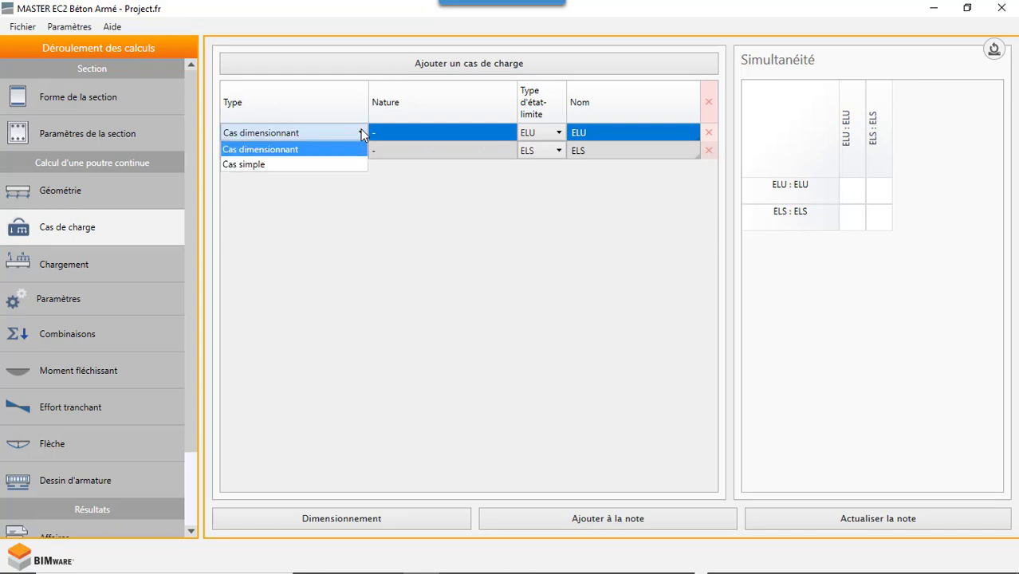
{"action": "left_click", "coordinate": [361, 132]}
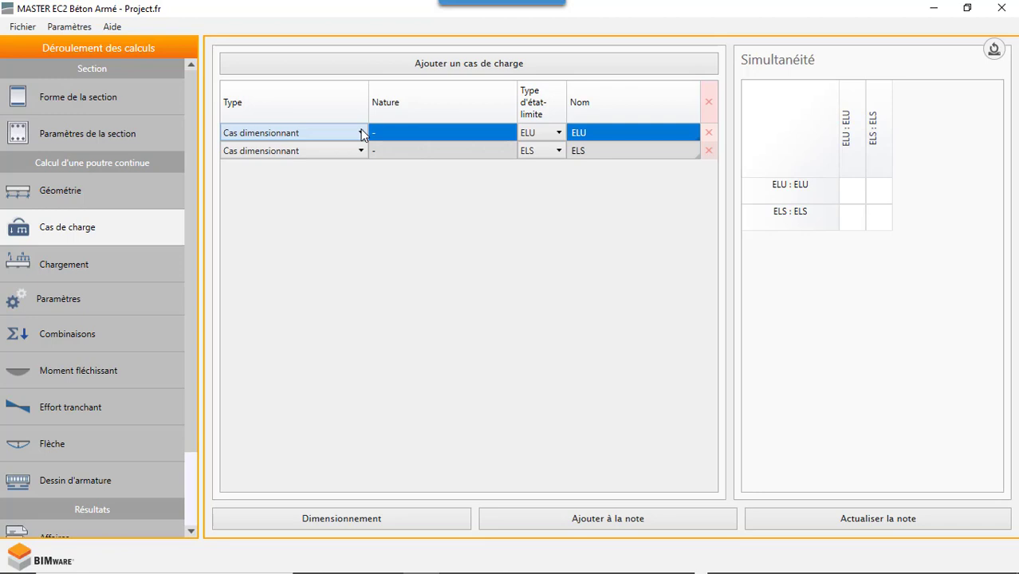
{"action": "left_click", "coordinate": [362, 151]}
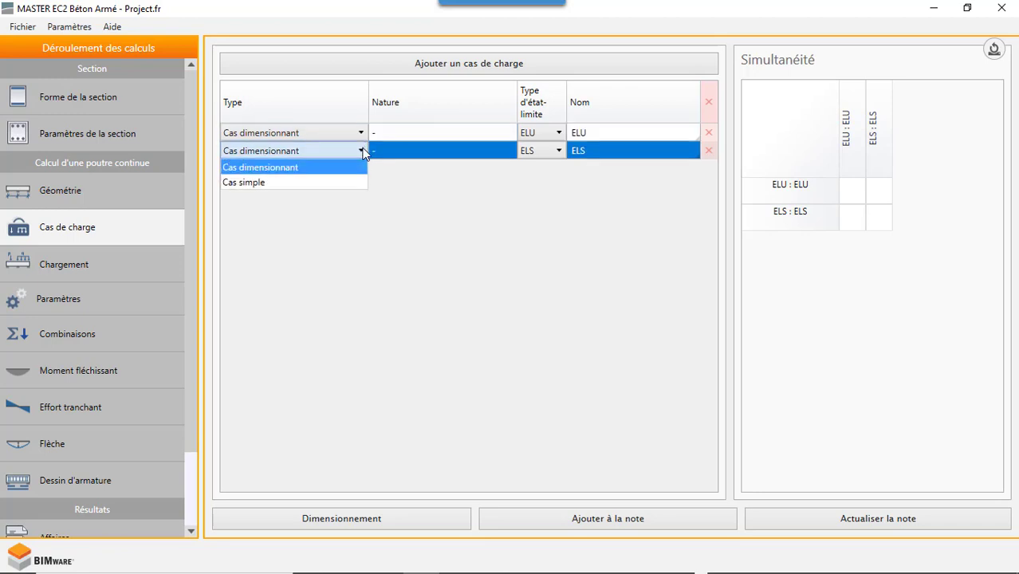
{"action": "left_click", "coordinate": [363, 152]}
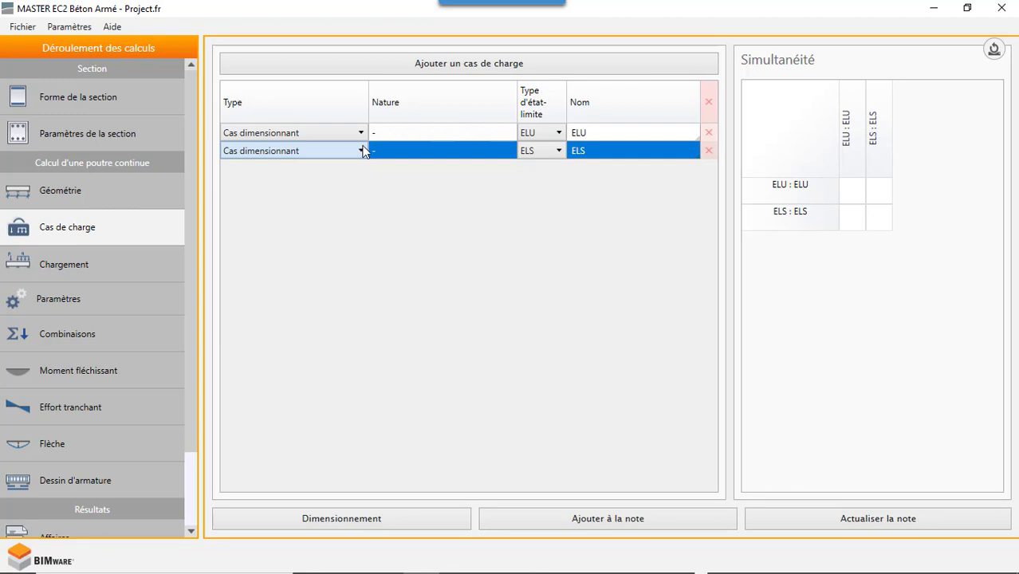
- Change the ELU load case to a Cas simple of nature Charge permanente and rename it G
{"action": "left_click", "coordinate": [361, 133]}
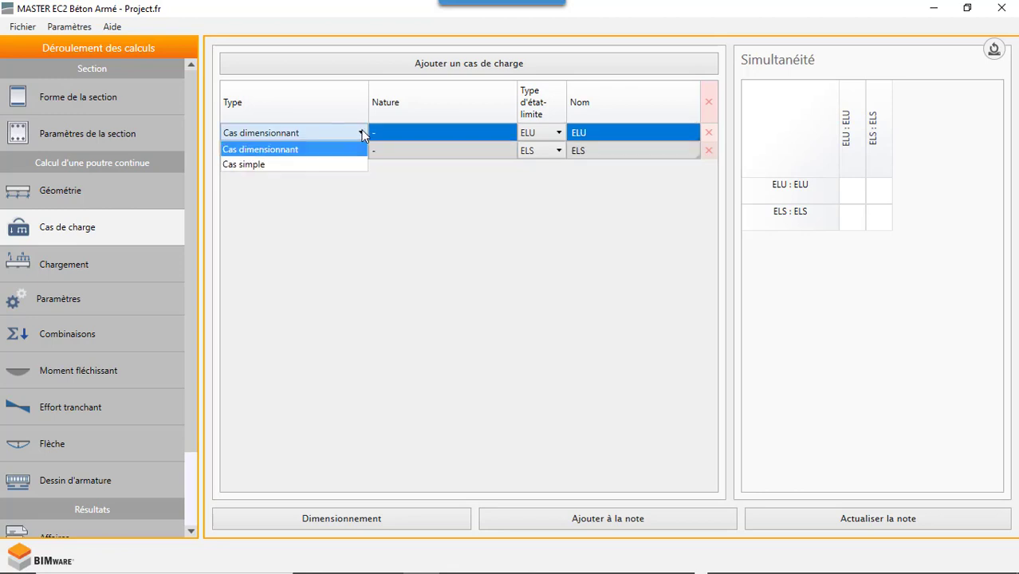
{"action": "left_click", "coordinate": [335, 164]}
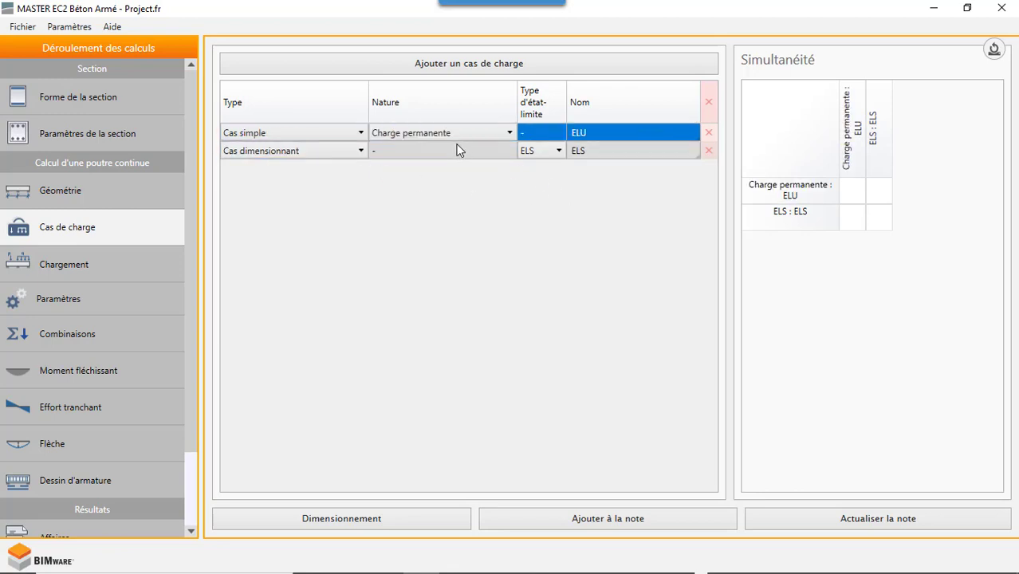
{"action": "left_click", "coordinate": [507, 133]}
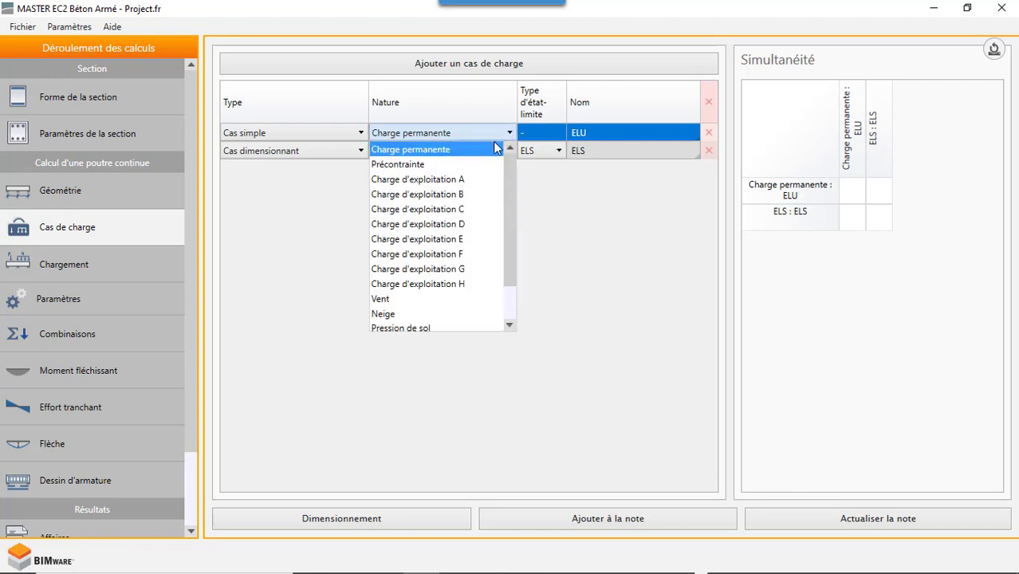
{"action": "left_click_drag", "start_coordinate": [504, 181], "coordinate": [518, 198]}
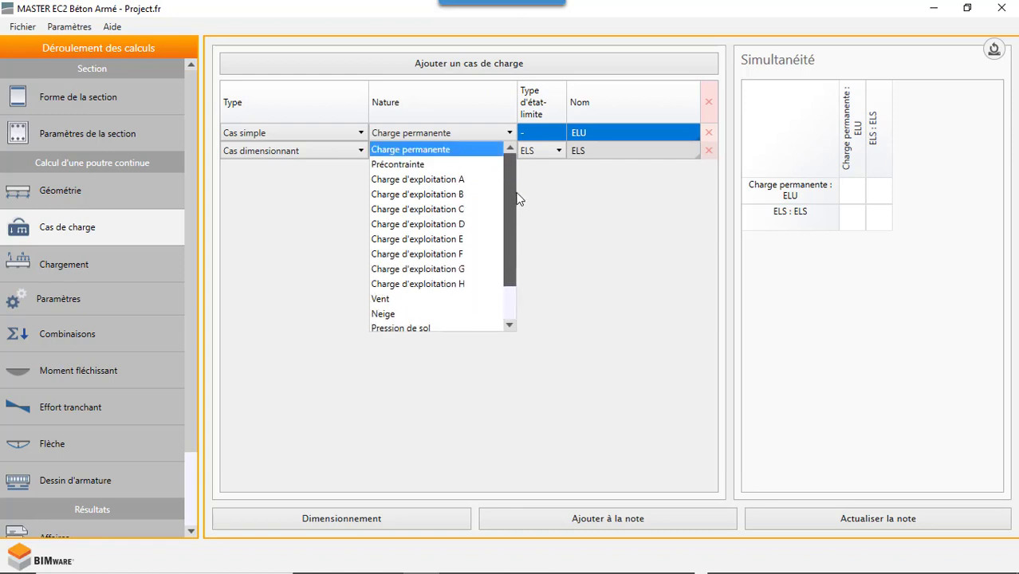
{"action": "left_click", "coordinate": [428, 149]}
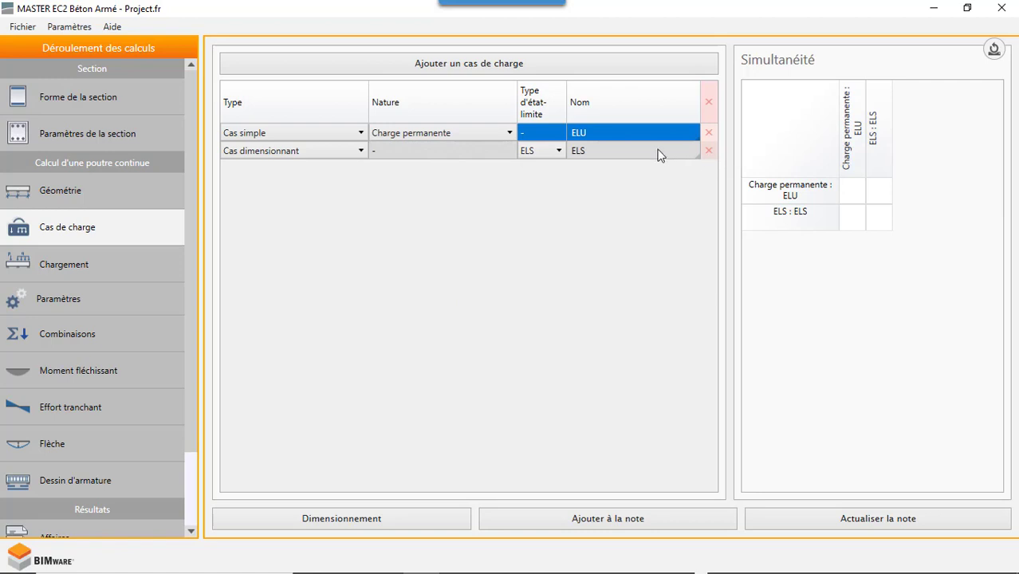
{"action": "left_click", "coordinate": [618, 130]}
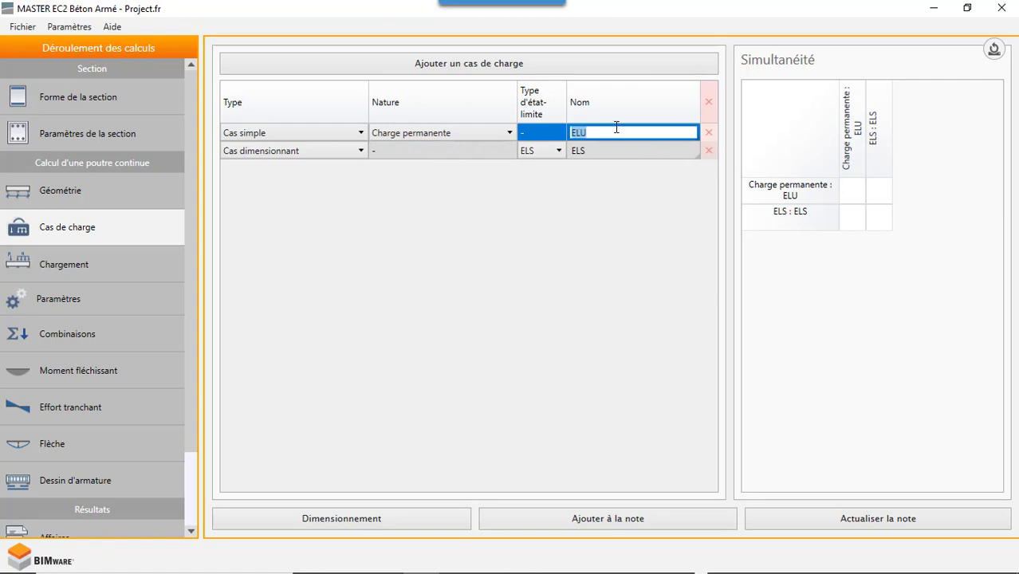
{"action": "type", "text": "C"}
{"action": "key", "text": "BackSpace"}
{"action": "type", "text": "G"}
- Change the ELS case to a Cas simple of nature Charge d'exploitation A named Q, and try adding and deleting an extra load case
{"action": "left_click", "coordinate": [362, 151]}
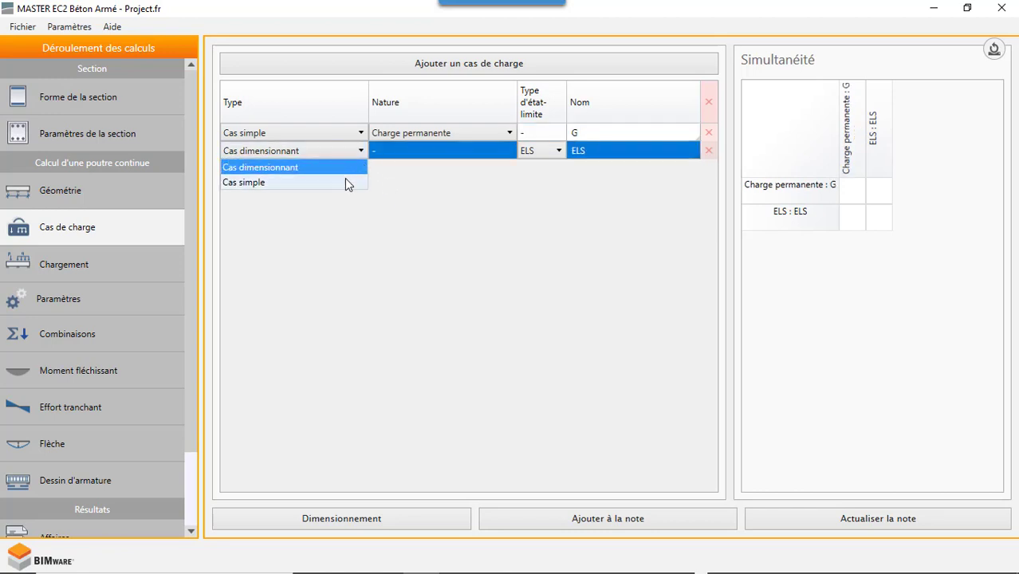
{"action": "left_click", "coordinate": [346, 183]}
{"action": "left_click", "coordinate": [494, 152]}
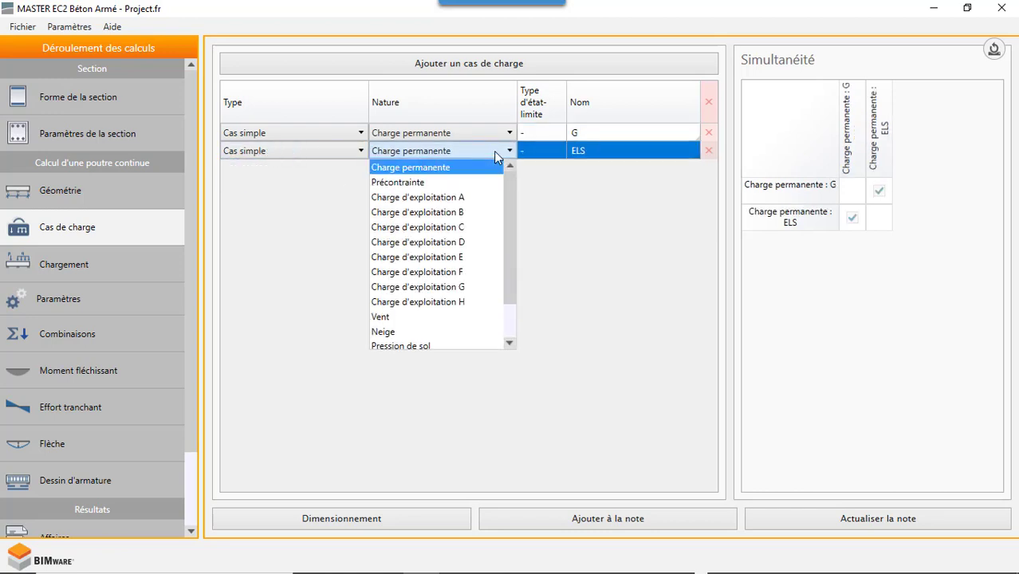
{"action": "left_click", "coordinate": [472, 200]}
{"action": "left_click", "coordinate": [593, 158]}
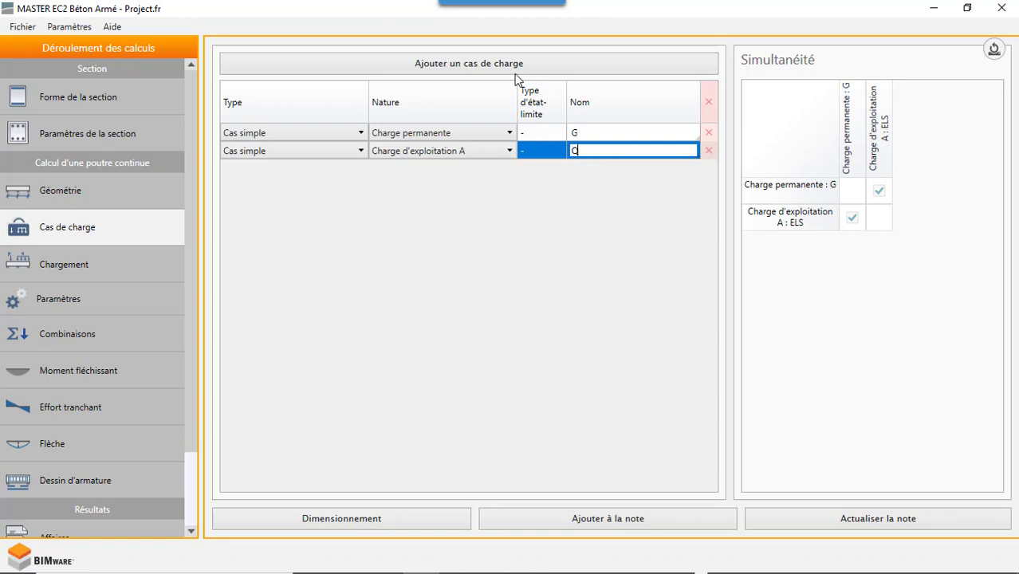
{"action": "left_click", "coordinate": [485, 65]}
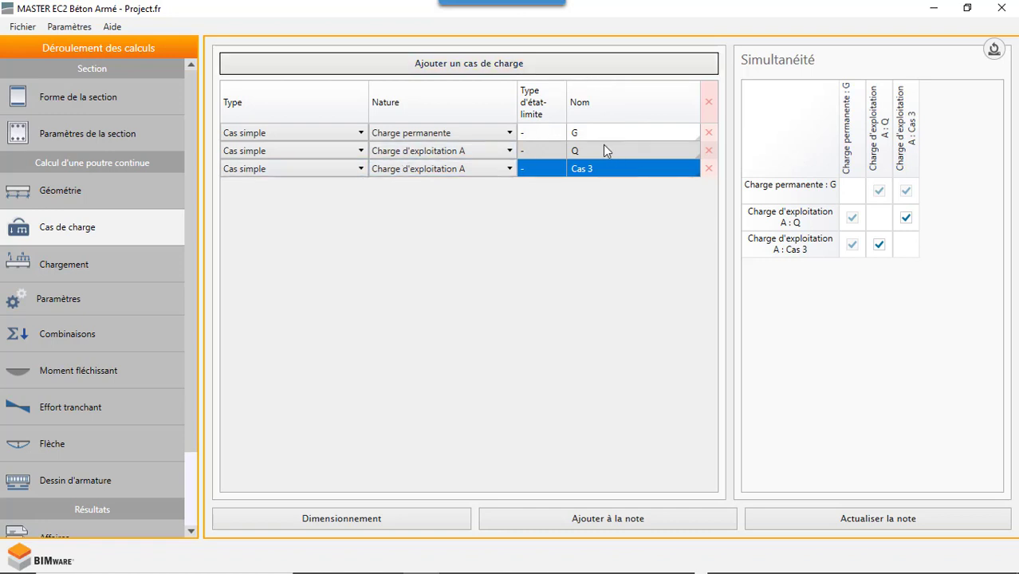
{"action": "left_click", "coordinate": [708, 169]}
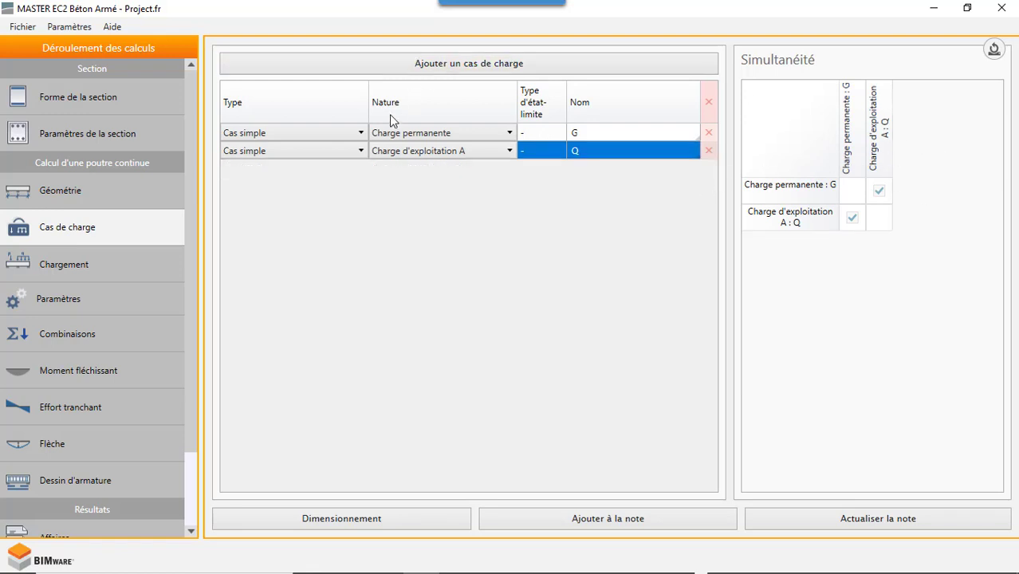
- Open the beam loading and review the loads of the Charge permanente : G case and the spans available for adding loads
{"action": "left_click", "coordinate": [122, 257]}
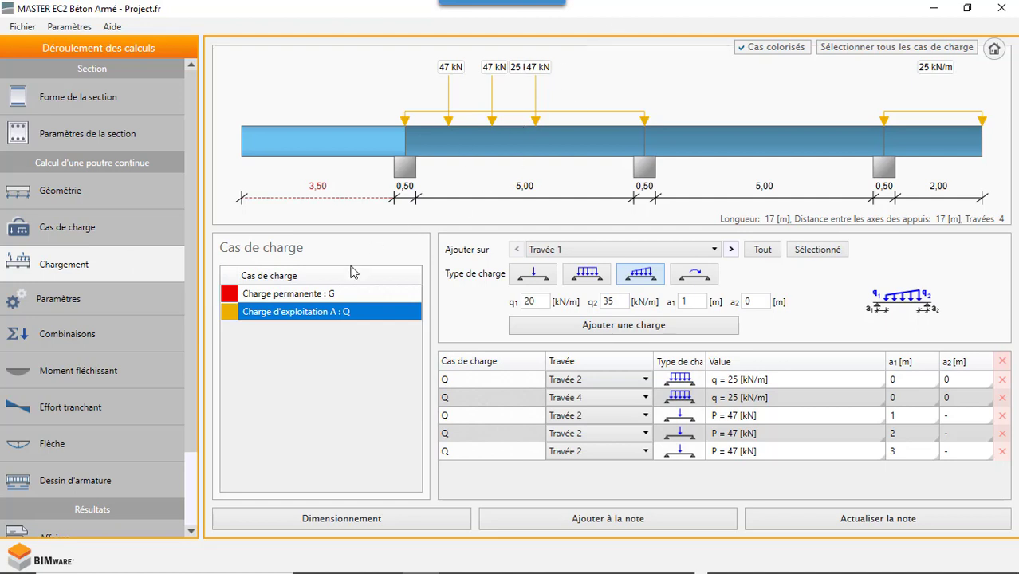
{"action": "left_click", "coordinate": [339, 295]}
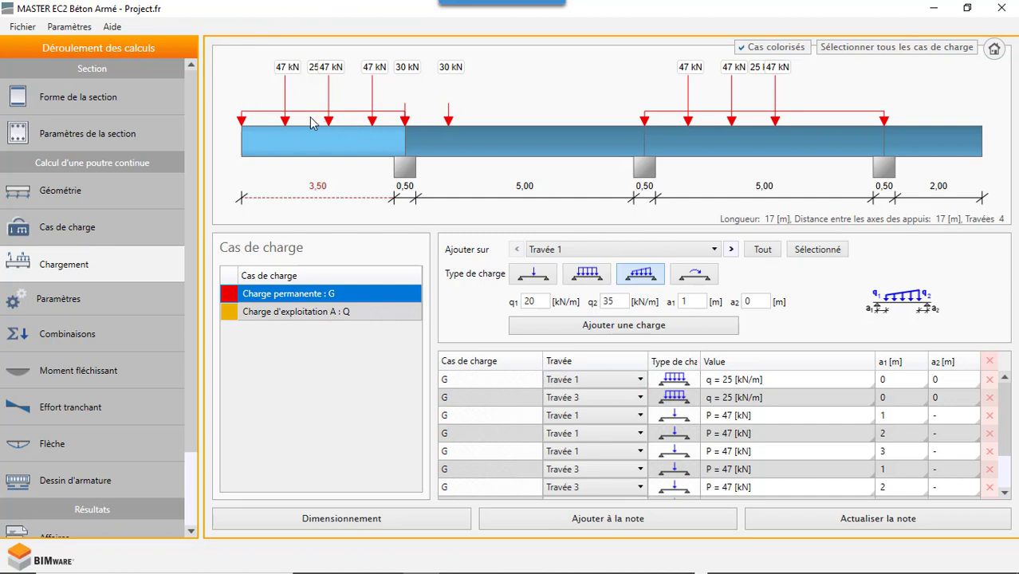
{"action": "left_click", "coordinate": [714, 250]}
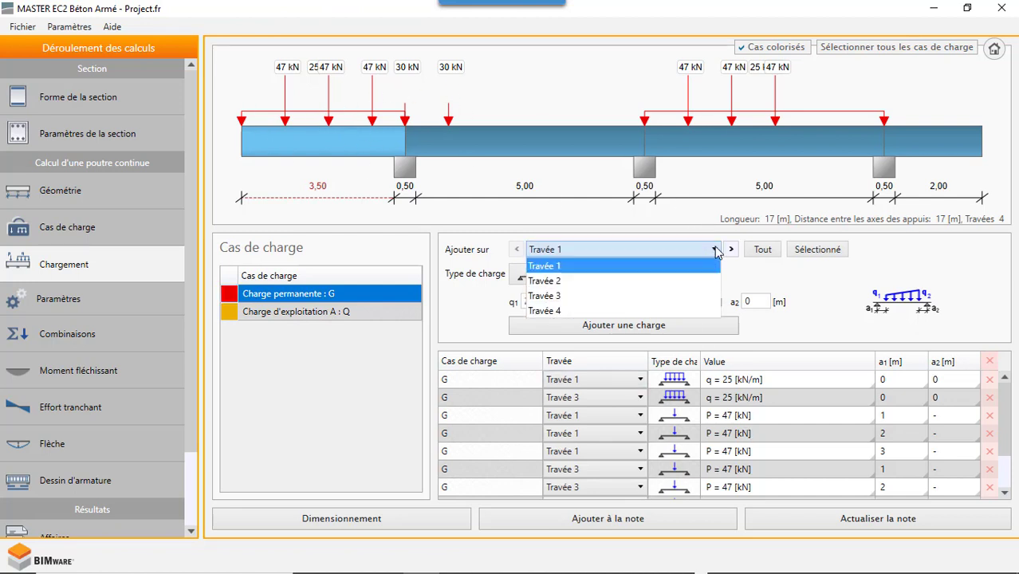
{"action": "left_click", "coordinate": [704, 266]}
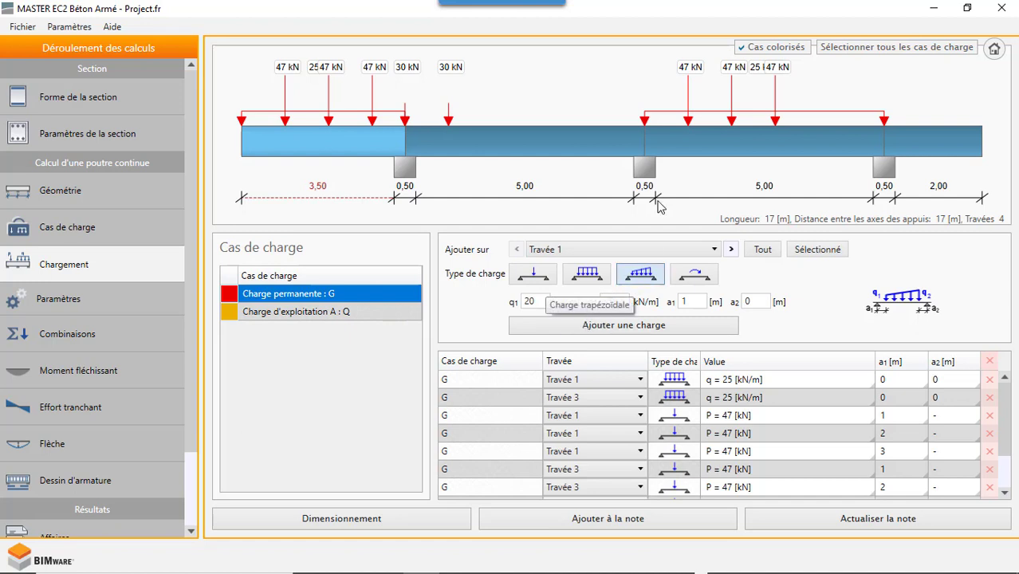
- Check the input values for point, uniform, trapezoidal and moment loads, and view the loads of Charge d'exploitation A : Q
{"action": "left_click", "coordinate": [539, 275]}
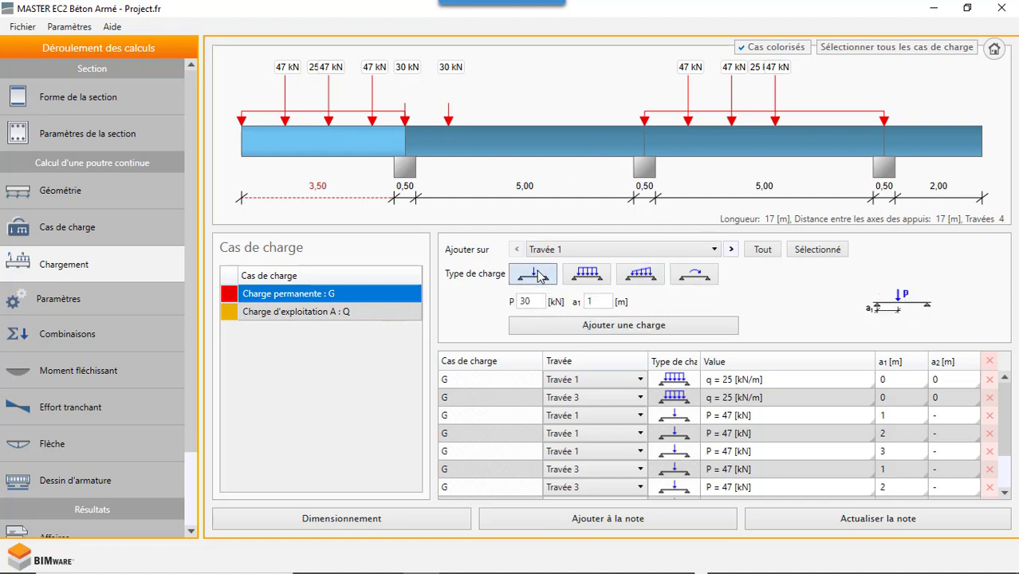
{"action": "left_click", "coordinate": [585, 275]}
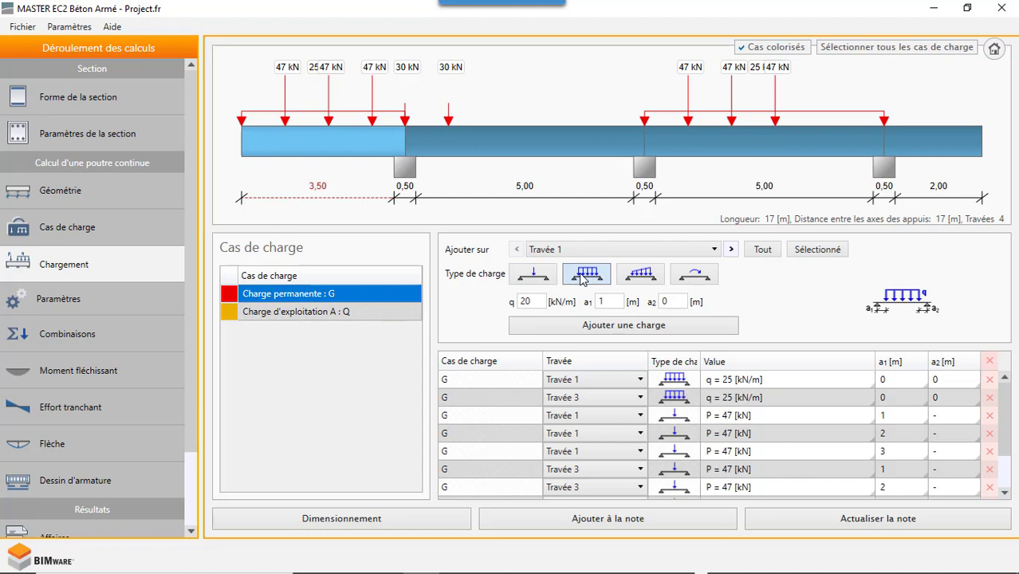
{"action": "left_click", "coordinate": [649, 276]}
{"action": "left_click", "coordinate": [703, 278]}
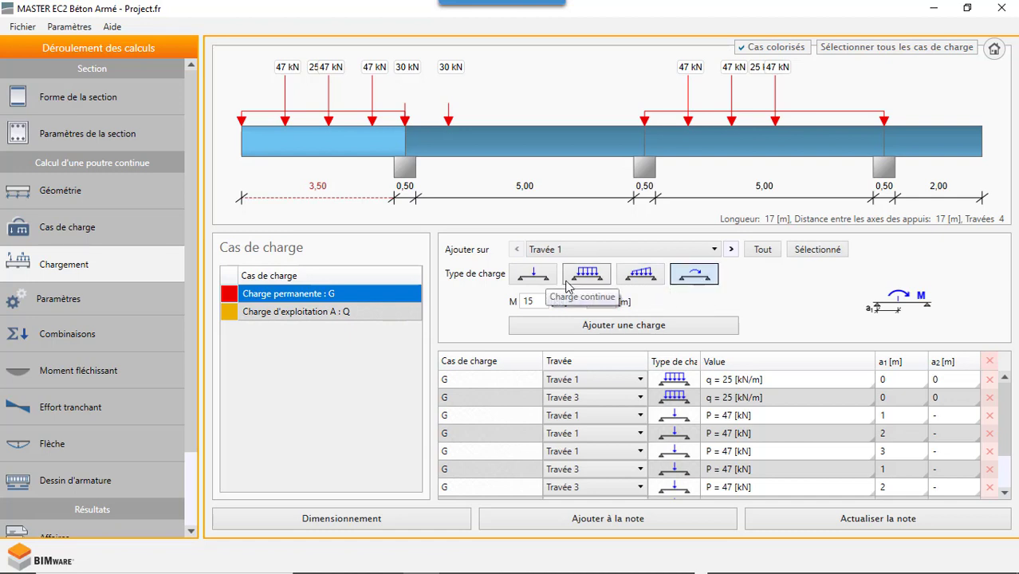
{"action": "left_click", "coordinate": [532, 274]}
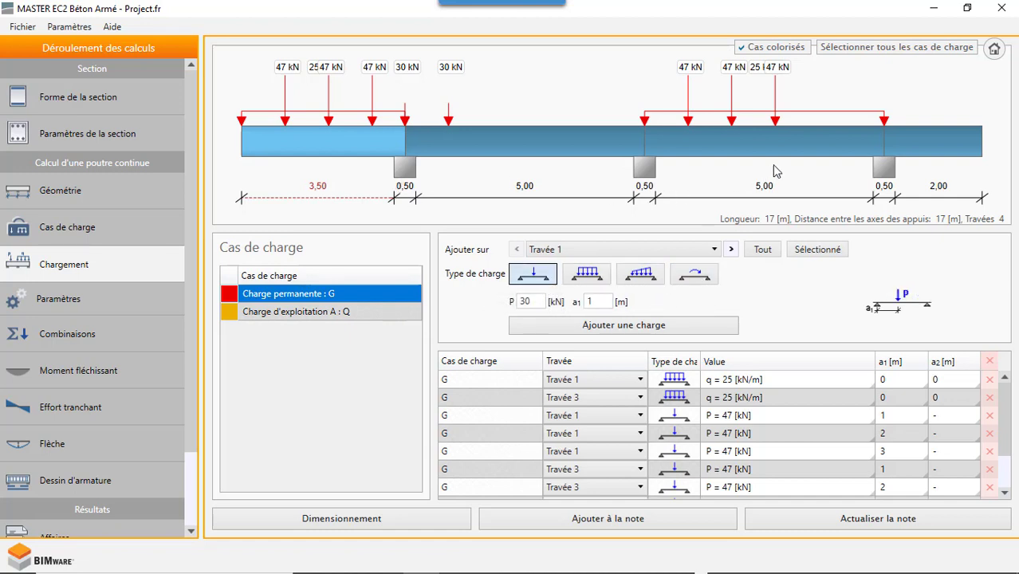
{"action": "left_click", "coordinate": [379, 320]}
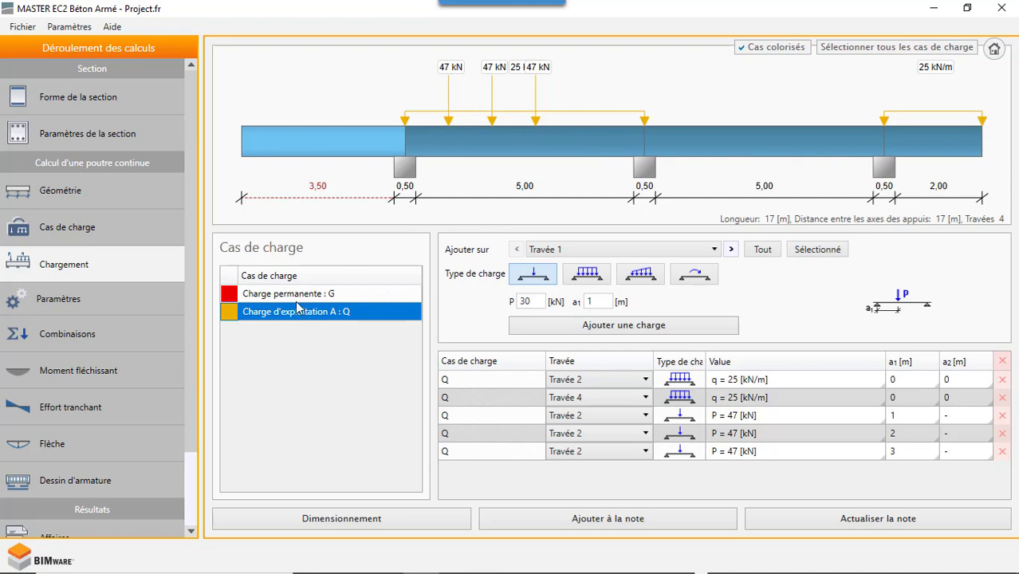
- Enable the ELS cracking and stress restriction and the beam's self-weight in the calculation parameters, and run the design
{"action": "left_click", "coordinate": [91, 306]}
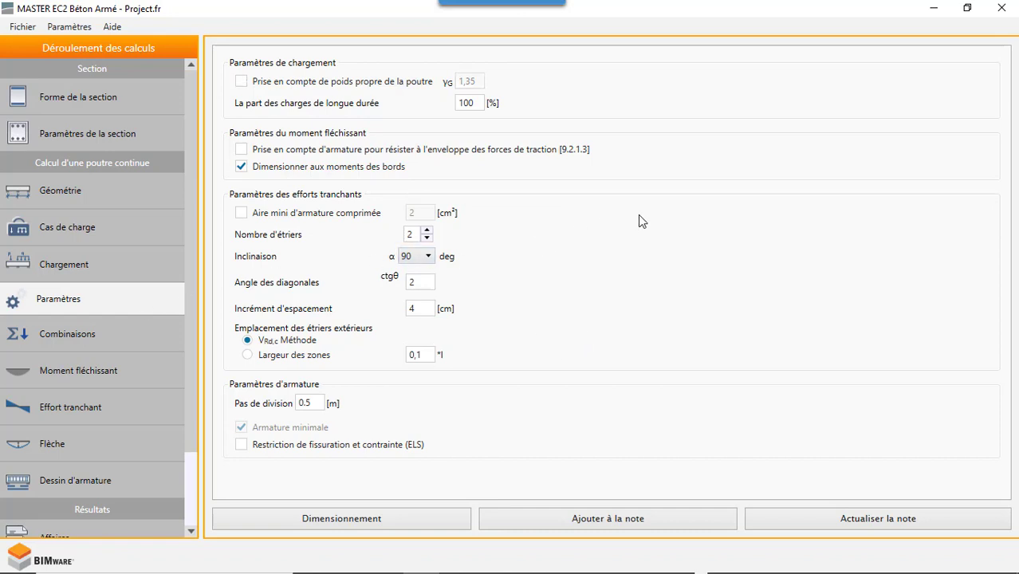
{"action": "left_click", "coordinate": [243, 446]}
{"action": "left_click", "coordinate": [241, 82]}
{"action": "left_click", "coordinate": [363, 526]}
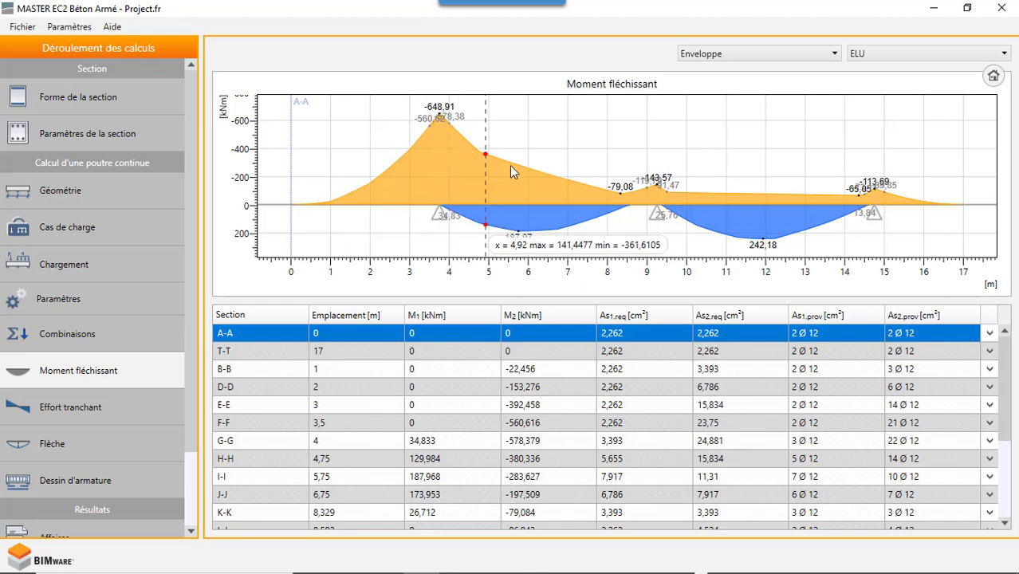
- Examine the load combinations and the ELU bending moment envelope, rechecking the load cases, loads and calculation parameters
{"action": "left_click", "coordinate": [910, 54]}
{"action": "left_click", "coordinate": [911, 53]}
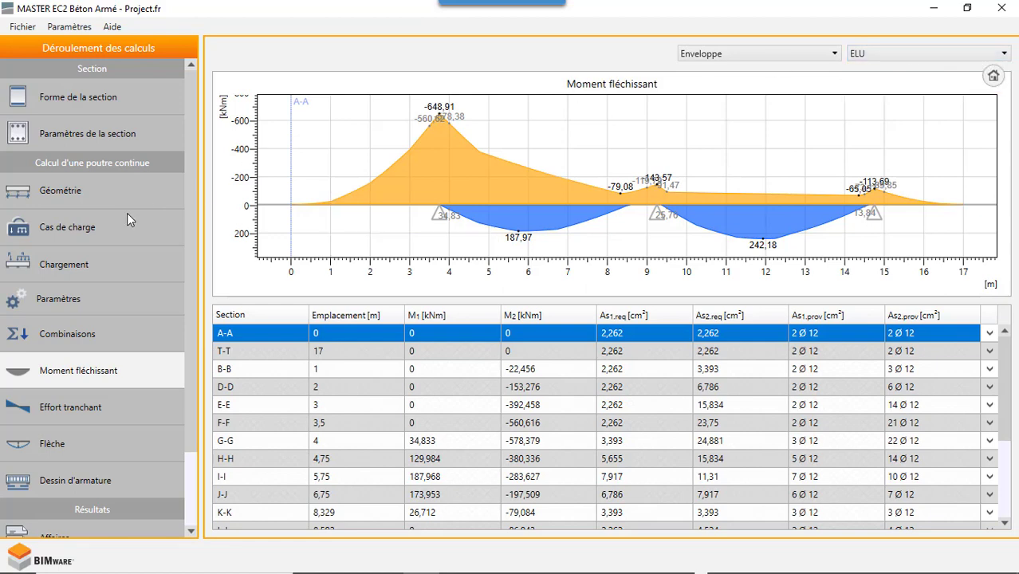
{"action": "left_click", "coordinate": [63, 336]}
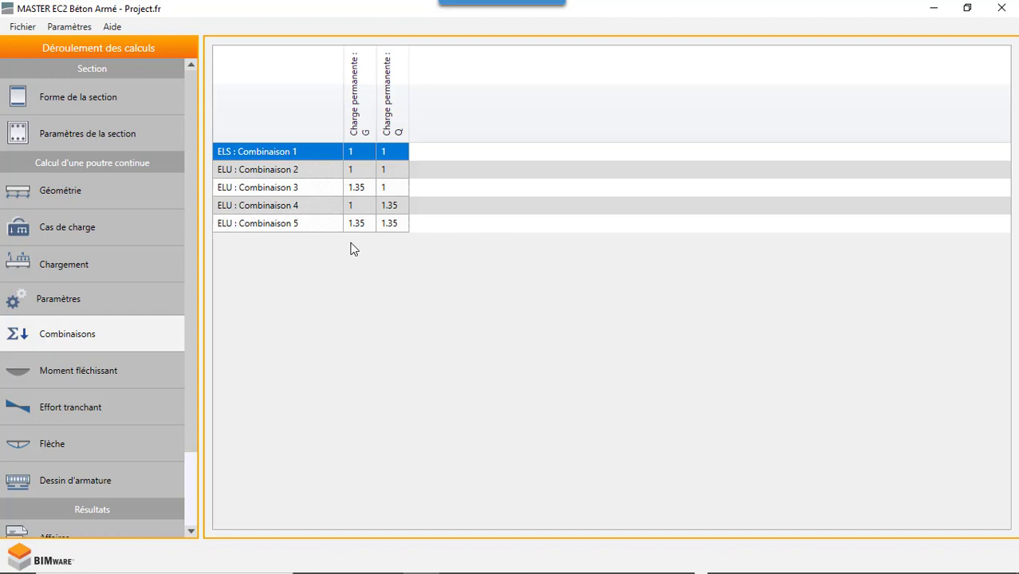
{"action": "left_click", "coordinate": [71, 226]}
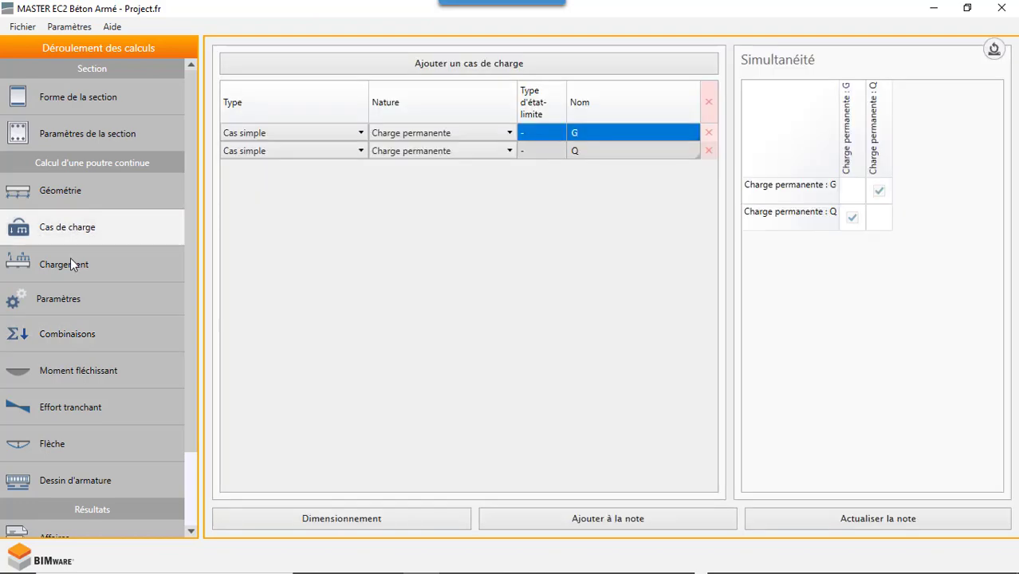
{"action": "left_click", "coordinate": [70, 264]}
{"action": "left_click", "coordinate": [68, 304]}
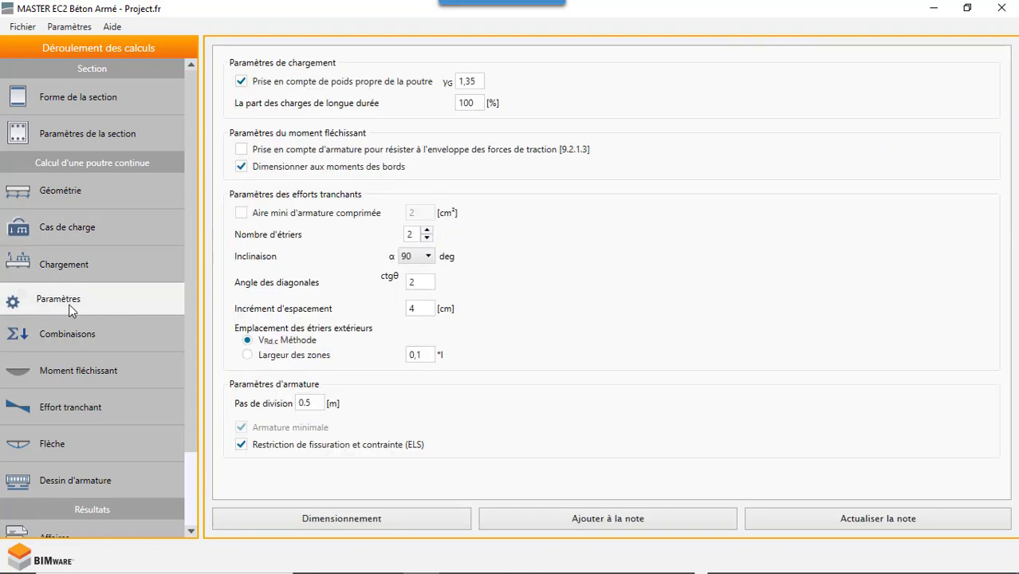
{"action": "left_click", "coordinate": [68, 335]}
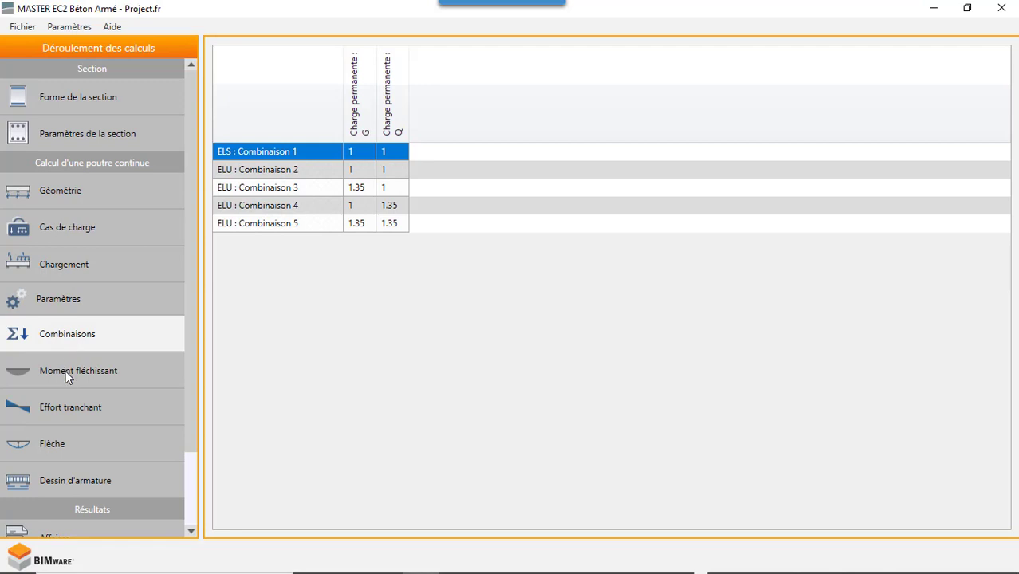
{"action": "left_click", "coordinate": [66, 371]}
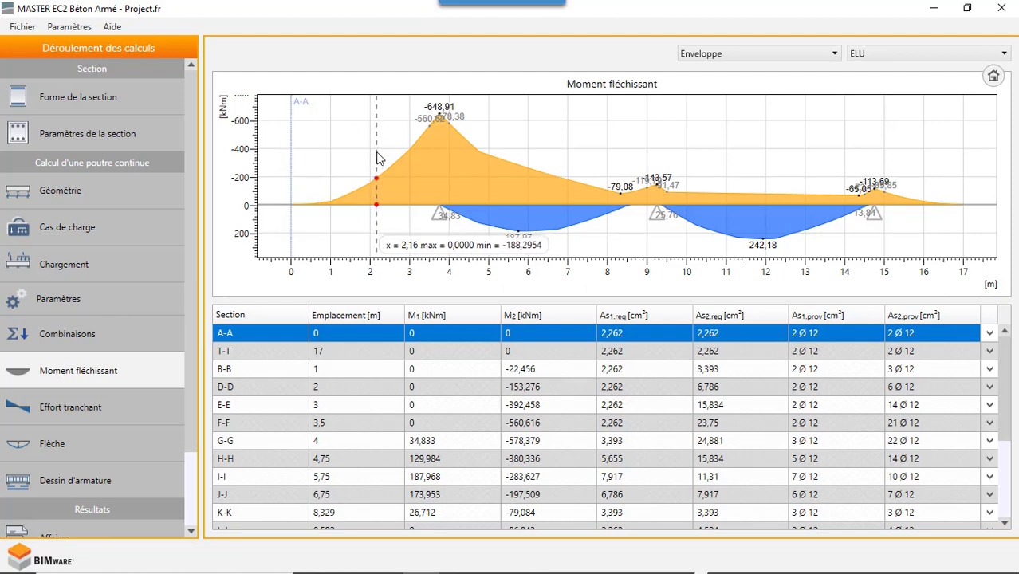
- Display the bending moment diagrams of the simple load cases Charge permanente : G and Charge permanente : Q
{"action": "left_click", "coordinate": [819, 59]}
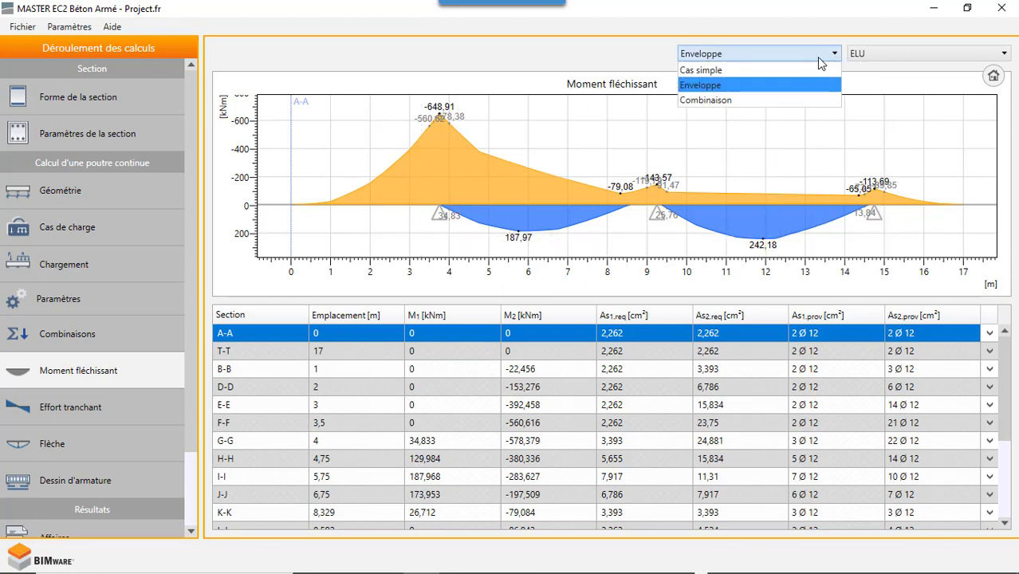
{"action": "left_click", "coordinate": [795, 76]}
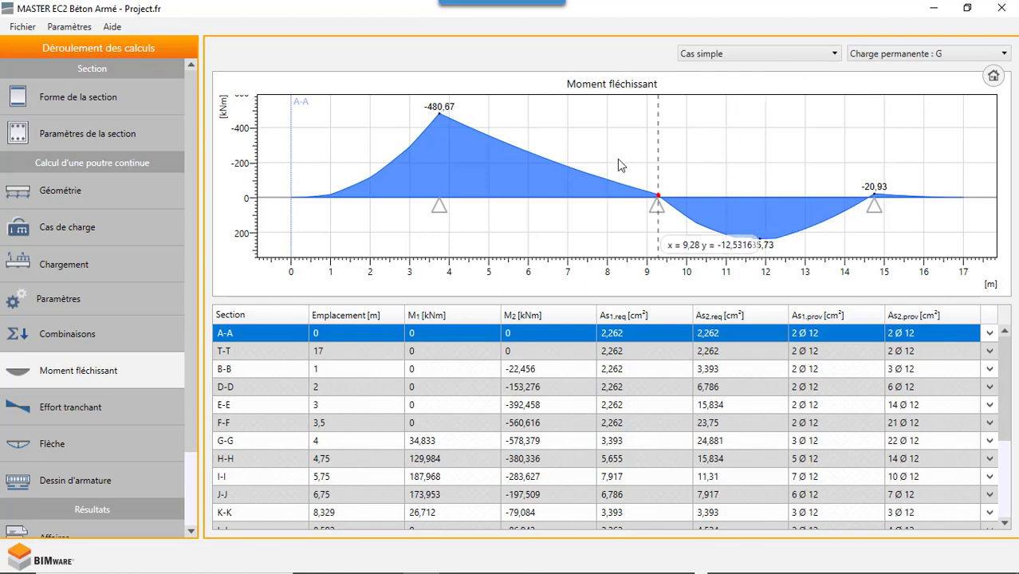
{"action": "left_click", "coordinate": [933, 54]}
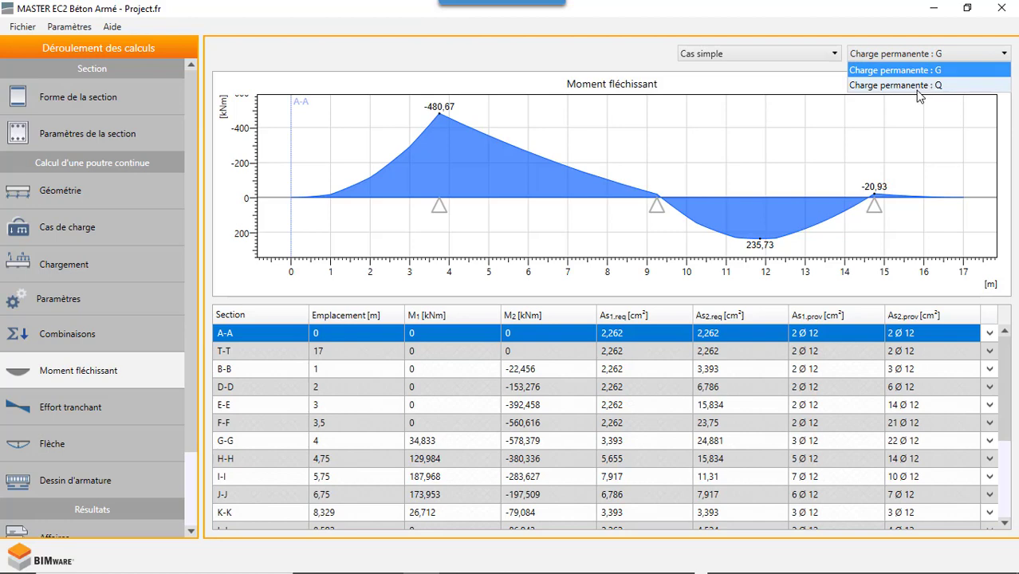
{"action": "left_click", "coordinate": [927, 86]}
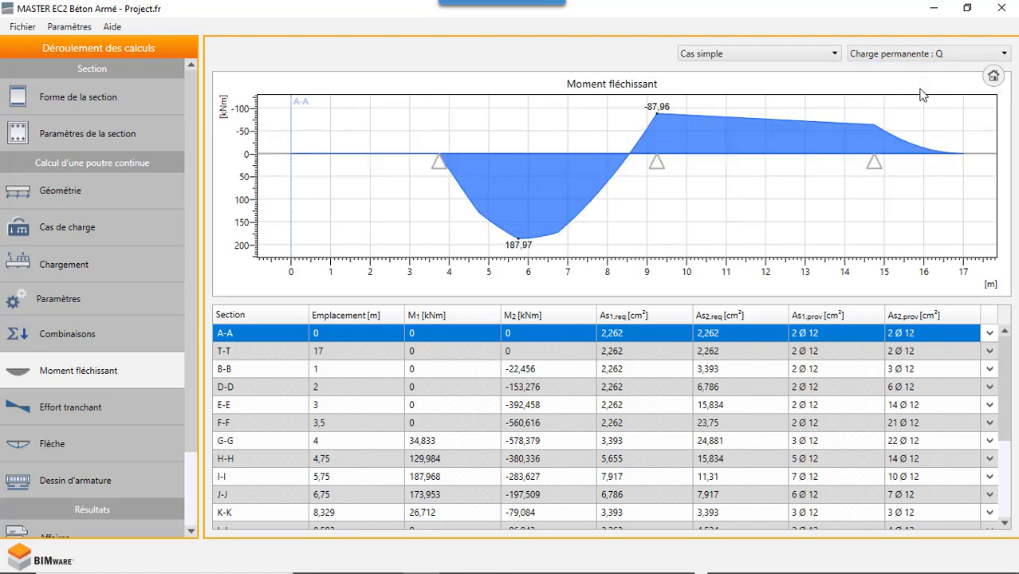
- Set the nature of load case Q to Charge d'exploitation A and rerun the design
{"action": "left_click", "coordinate": [105, 229]}
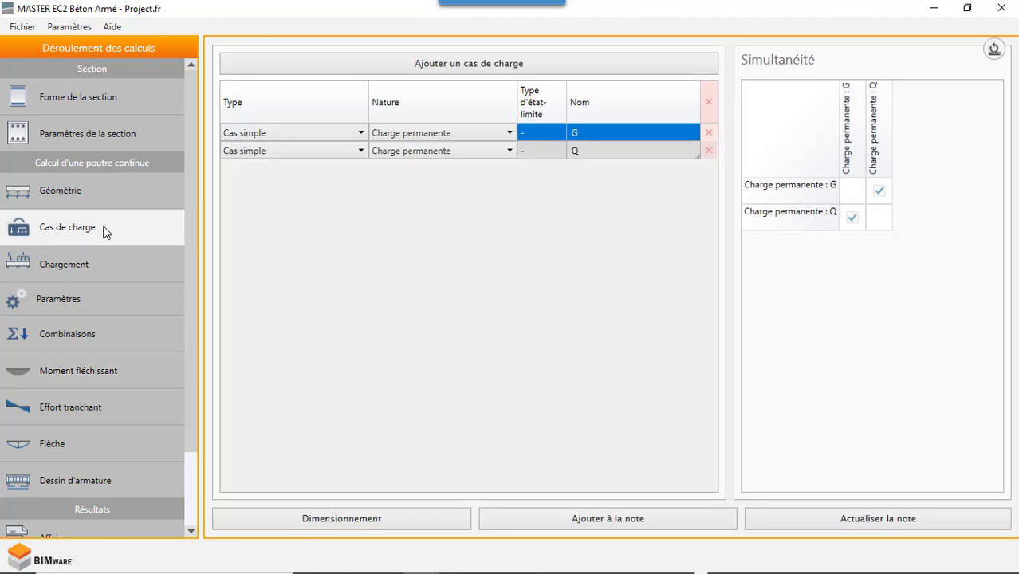
{"action": "left_click", "coordinate": [507, 151]}
{"action": "left_click", "coordinate": [464, 198]}
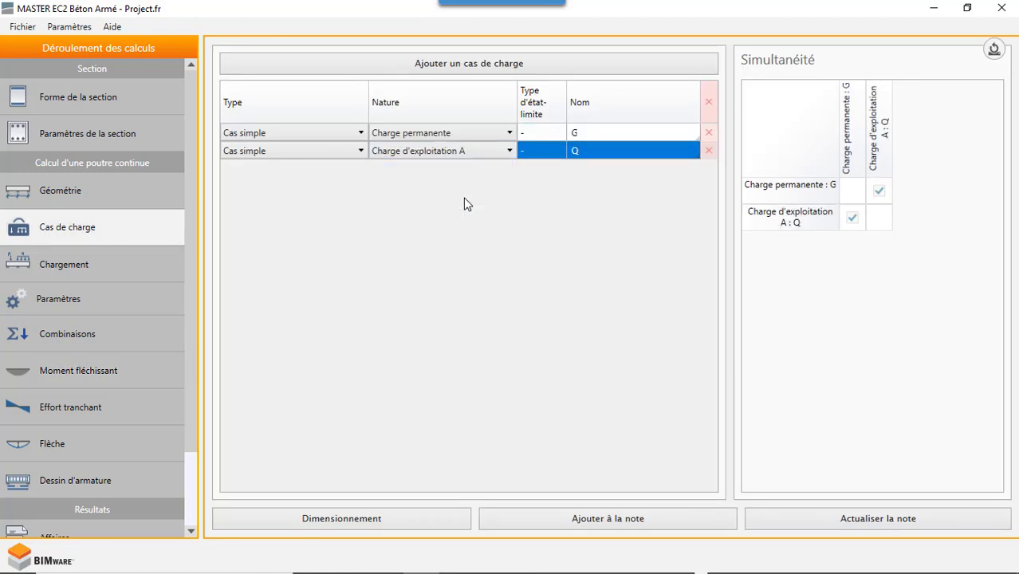
{"action": "left_click", "coordinate": [328, 518]}
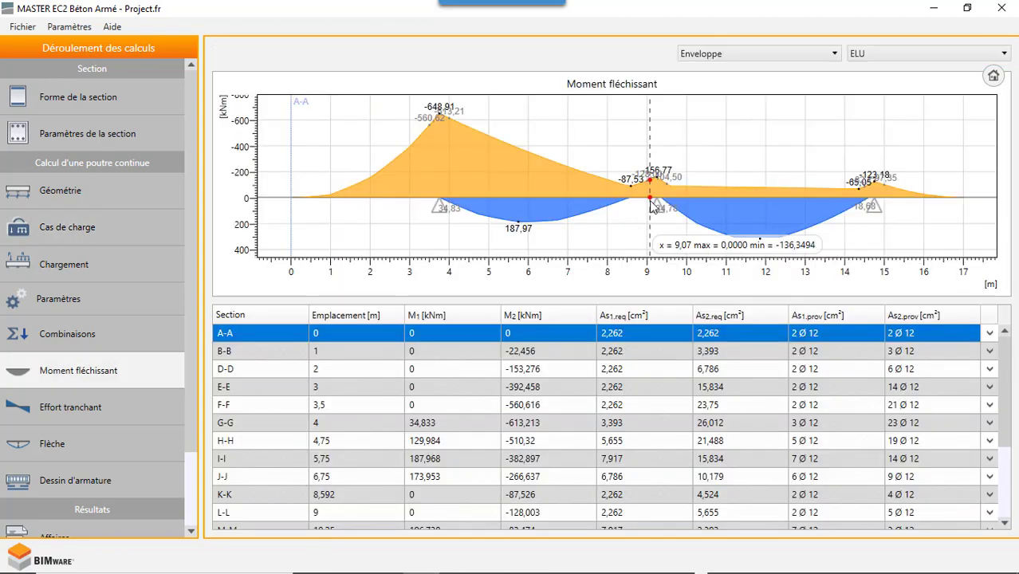
- Display the bending moment diagrams of simple case G and of simple case Charge d'exploitation A : Q
{"action": "left_click", "coordinate": [800, 56]}
{"action": "left_click", "coordinate": [797, 70]}
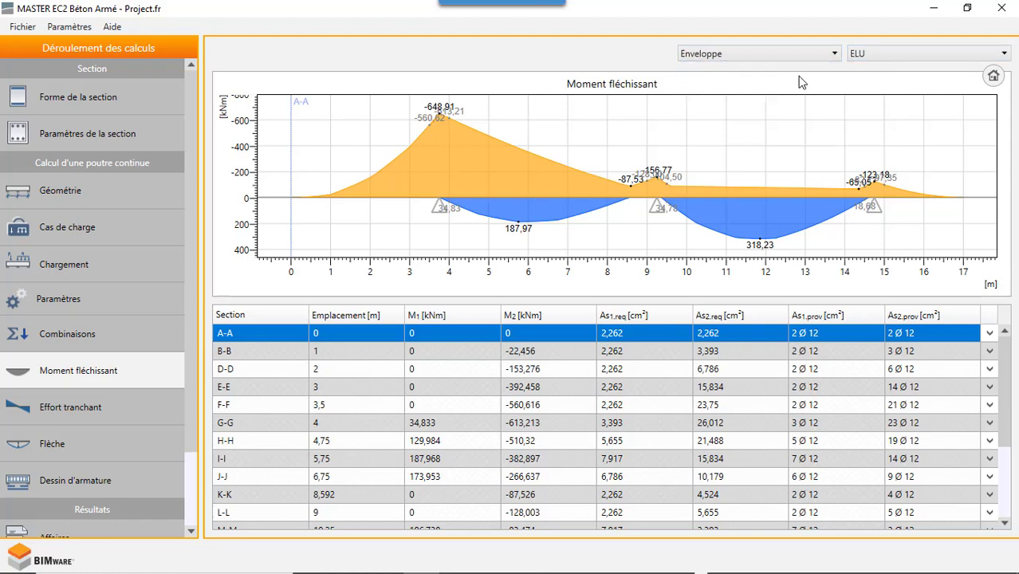
{"action": "left_click", "coordinate": [868, 49]}
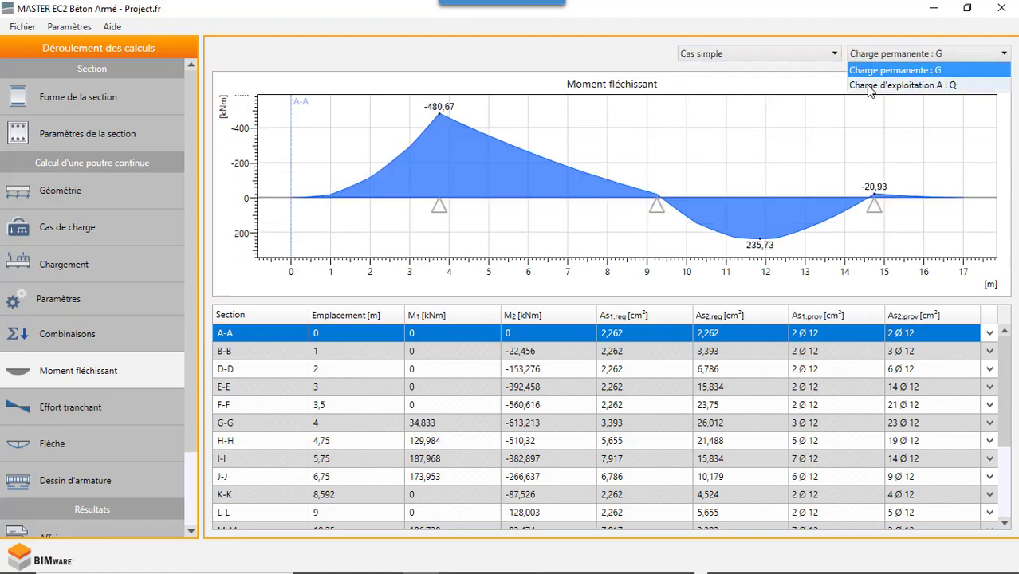
{"action": "left_click", "coordinate": [864, 85]}
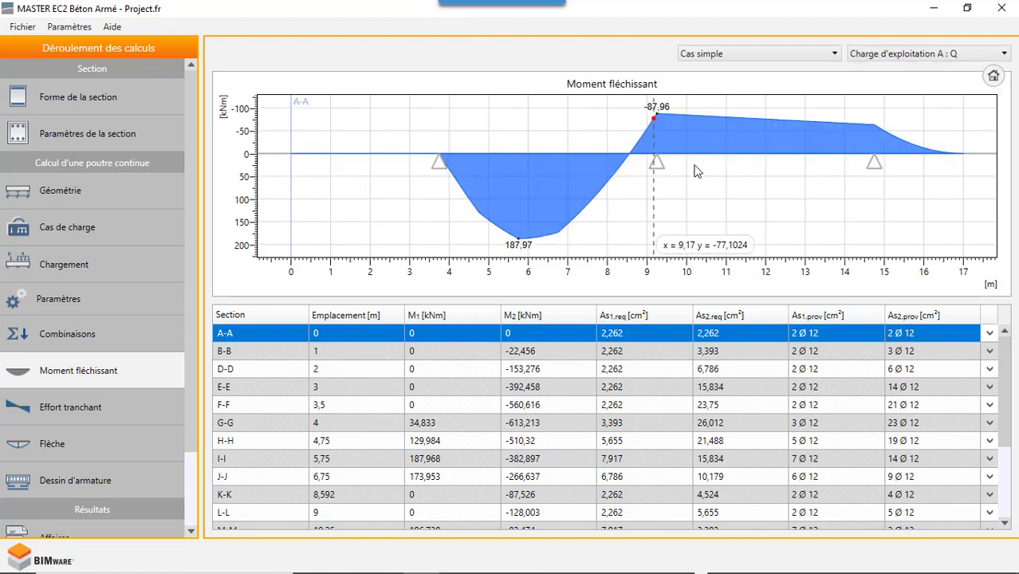
- View the bending moment diagram of ELS : Combinaison 1, the available combinations and the reinforcement results by section
{"action": "left_click", "coordinate": [837, 55]}
{"action": "left_click", "coordinate": [803, 99]}
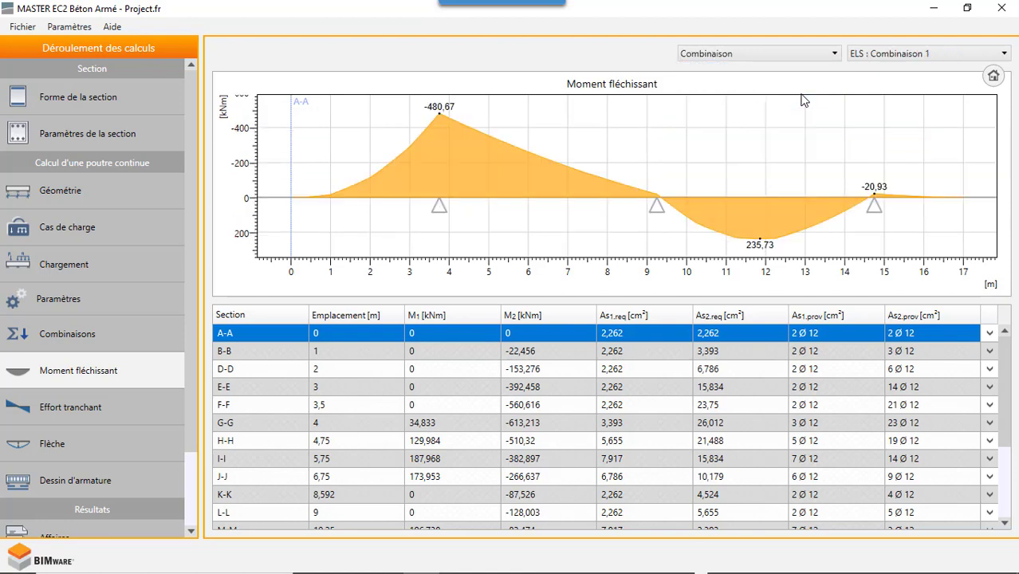
{"action": "left_click", "coordinate": [871, 54]}
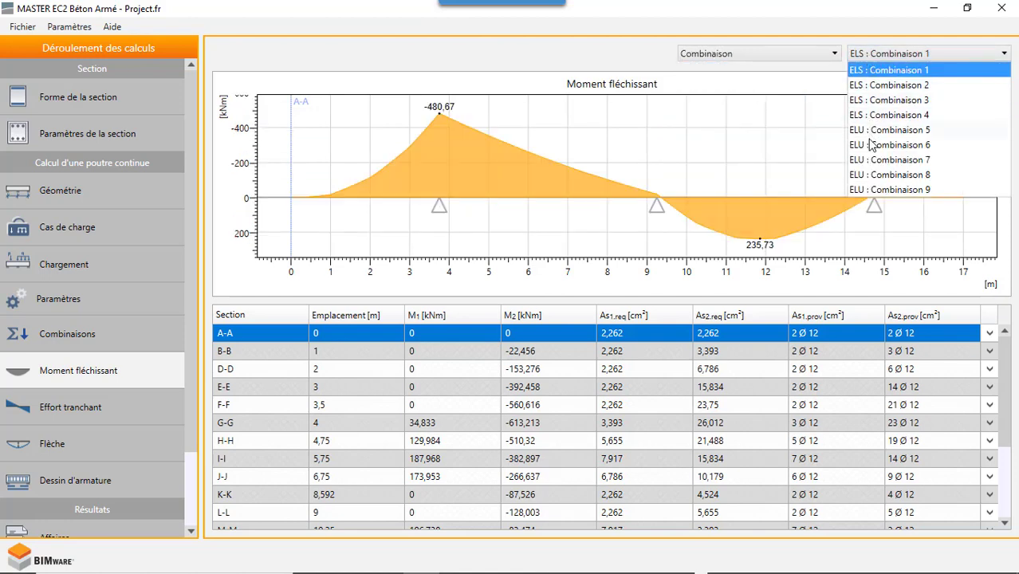
{"action": "left_click", "coordinate": [824, 86]}
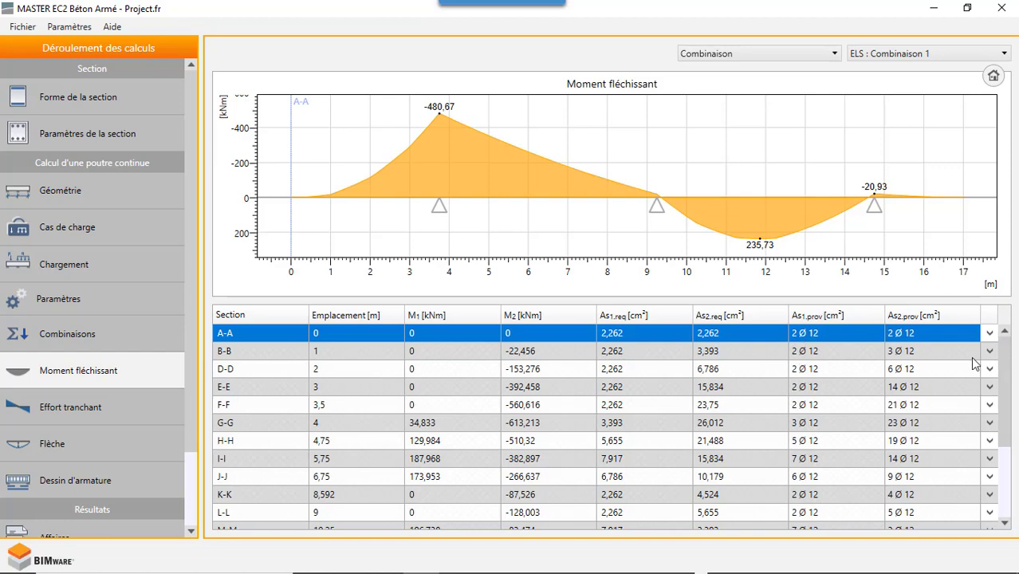
{"action": "mouse_move", "coordinate": [994, 335]}
{"action": "left_mouse_down"}
{"action": "mouse_move", "coordinate": [994, 453]}
{"action": "mouse_move", "coordinate": [997, 343]}
{"action": "left_mouse_up"}
- Set the main reinforcement diameter to 14 mm in the section parameters and rerun the continuous beam design
{"action": "left_click", "coordinate": [137, 139]}
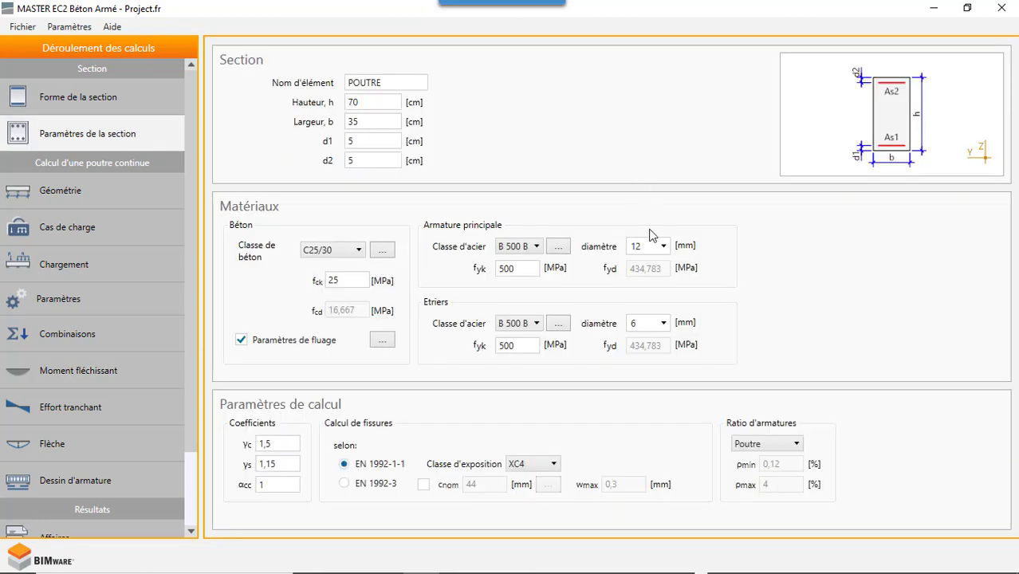
{"action": "left_click", "coordinate": [664, 247]}
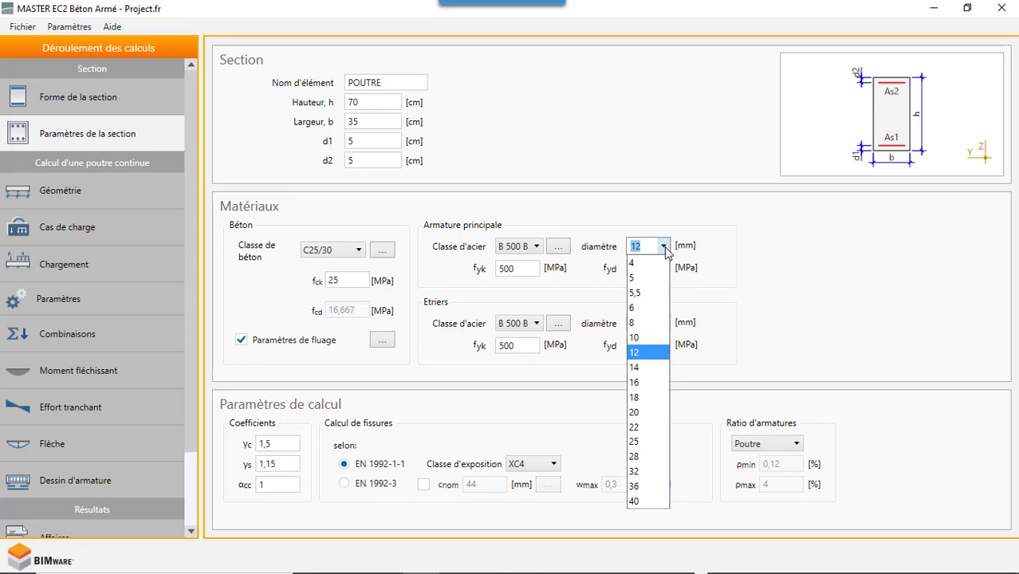
{"action": "left_click", "coordinate": [644, 372]}
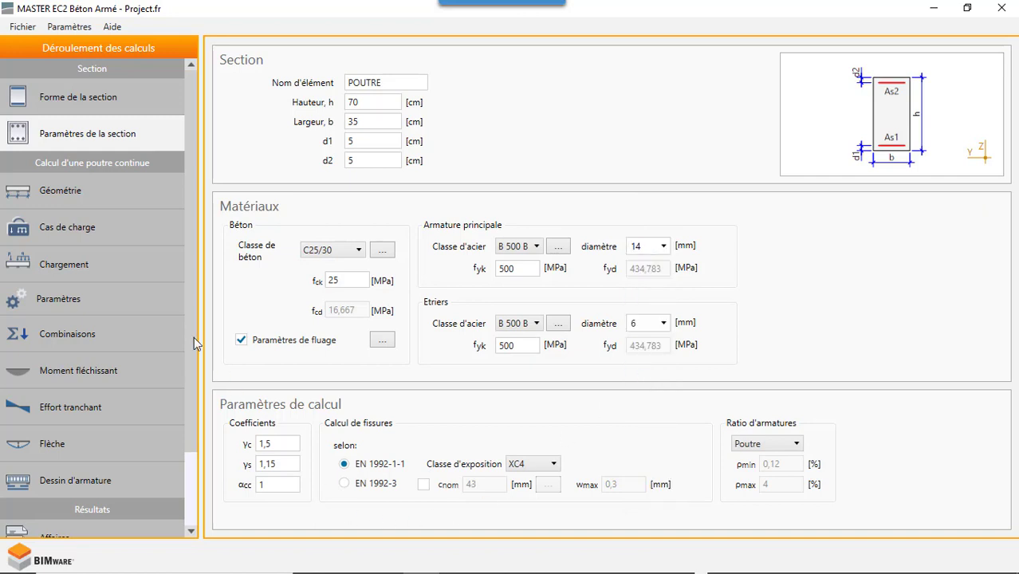
{"action": "left_click", "coordinate": [125, 196]}
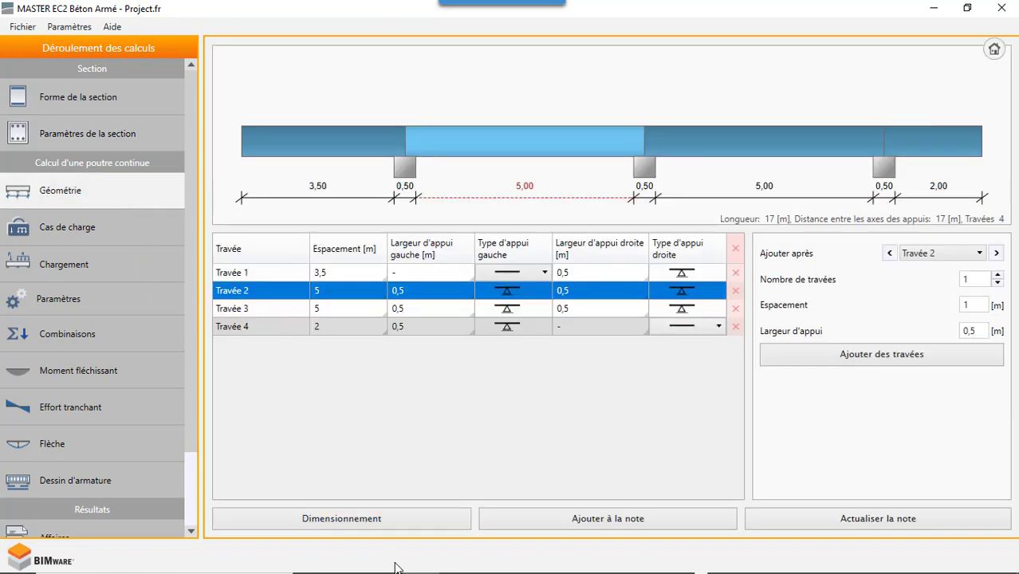
{"action": "left_click", "coordinate": [401, 517]}
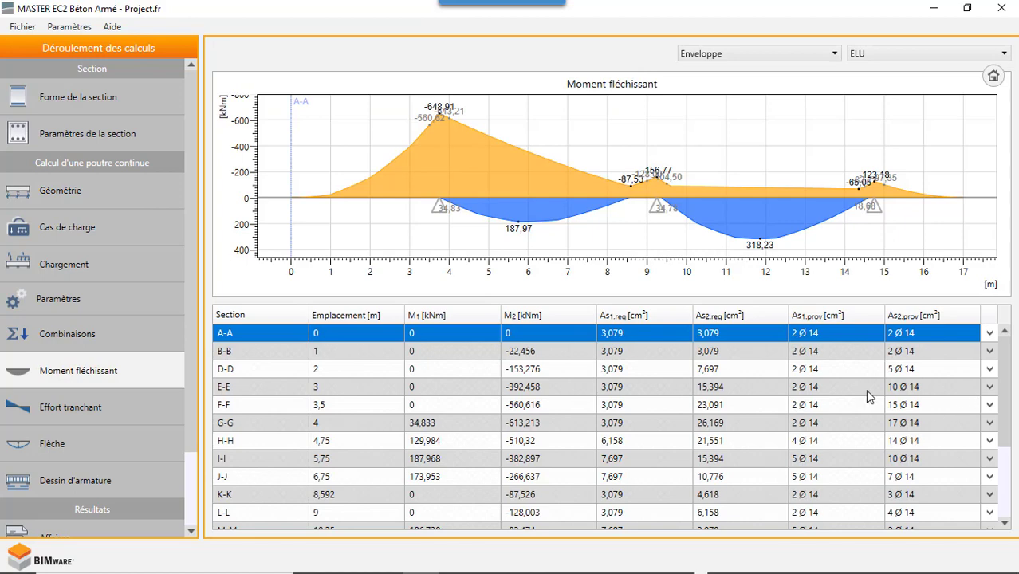
- Display the shear force diagrams for the ELU envelope, simple case Charge permanente : G and ELS : Combinaison 1
{"action": "left_click", "coordinate": [109, 412]}
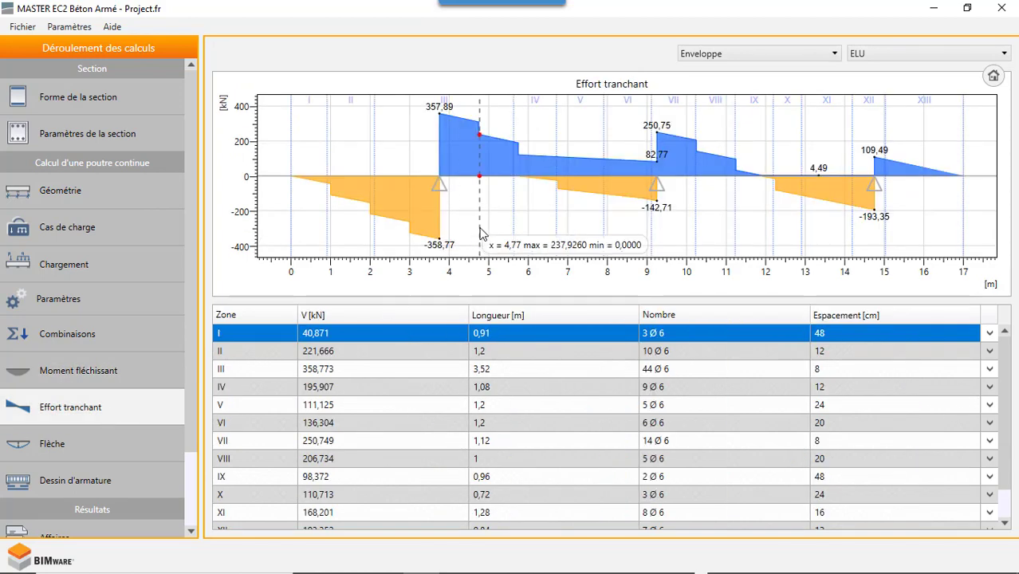
{"action": "left_click", "coordinate": [805, 55]}
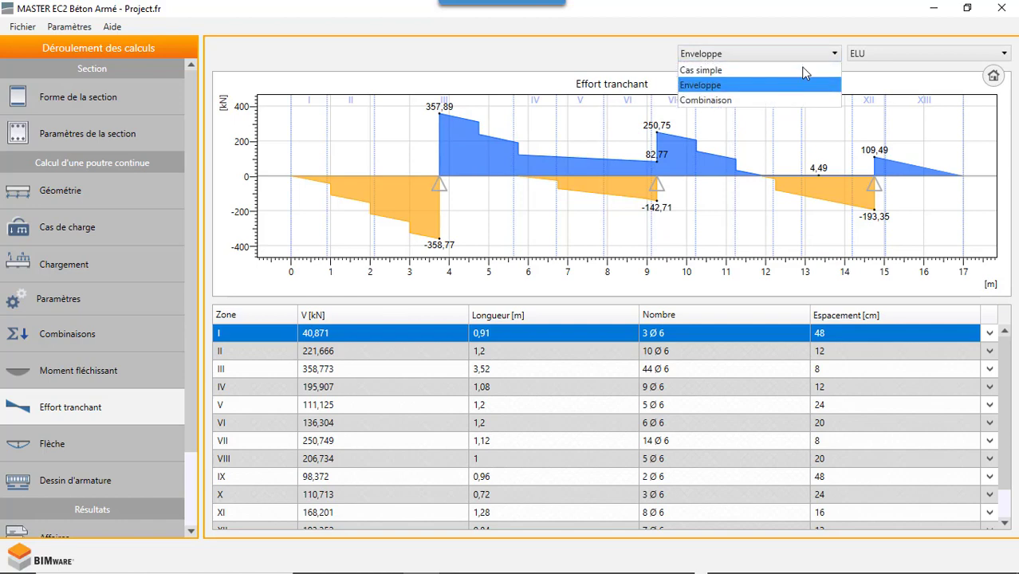
{"action": "left_click", "coordinate": [799, 70]}
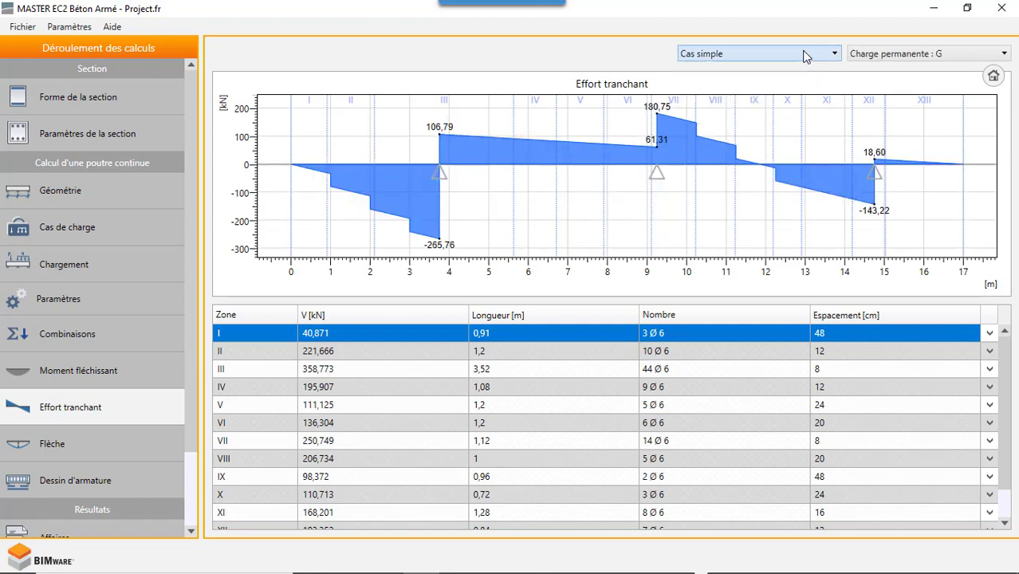
{"action": "left_click", "coordinate": [802, 56]}
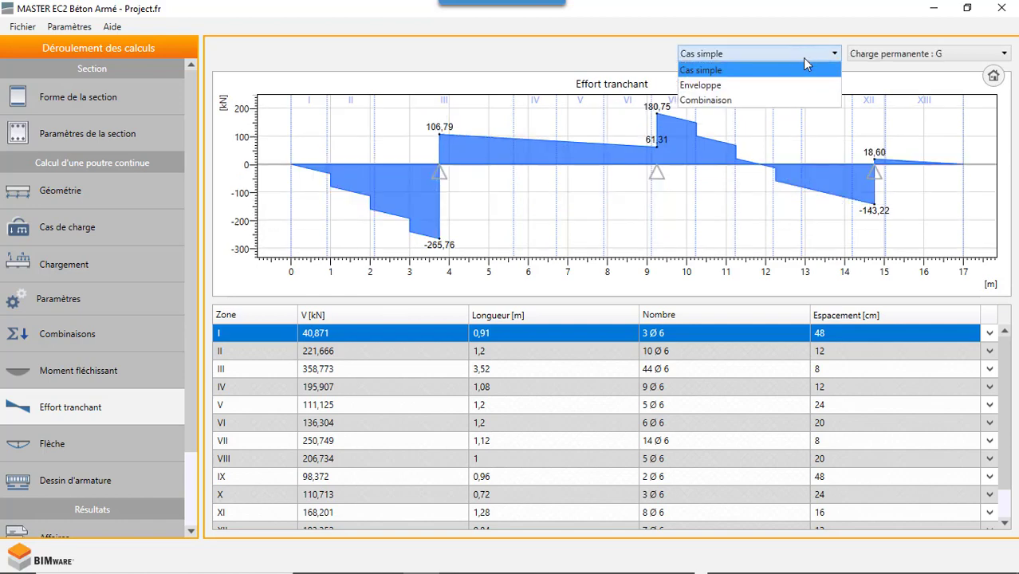
{"action": "left_click", "coordinate": [796, 98]}
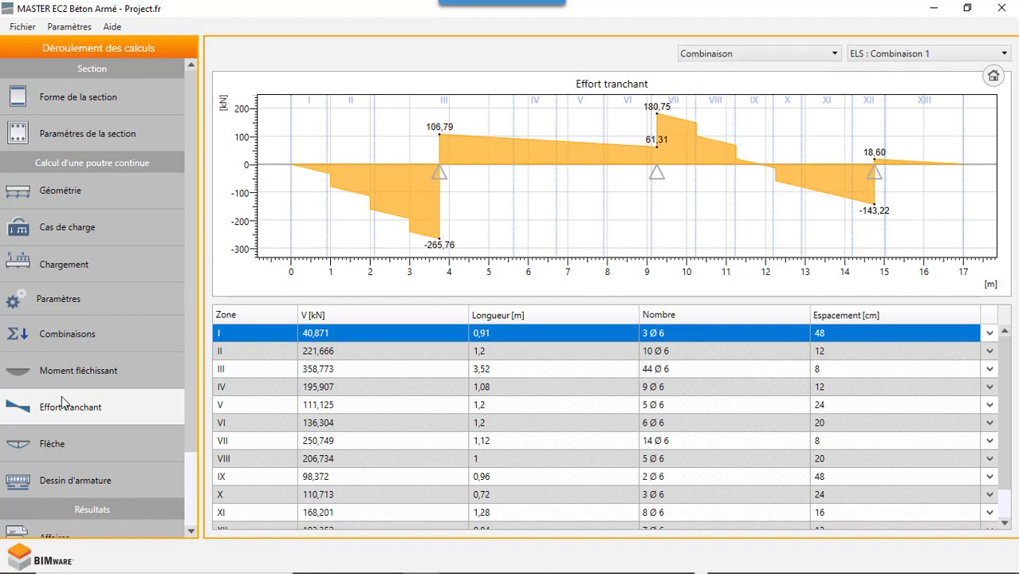
- Display the beam's deflection results for all ELU cases and for all ELS cases
{"action": "left_click", "coordinate": [56, 443]}
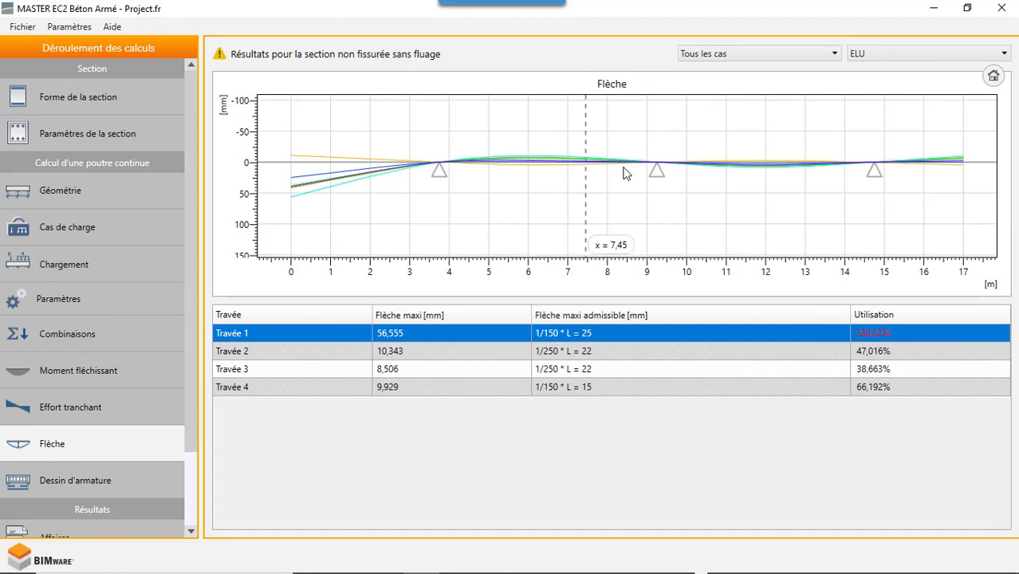
{"action": "left_click", "coordinate": [911, 57]}
{"action": "left_click", "coordinate": [903, 72]}
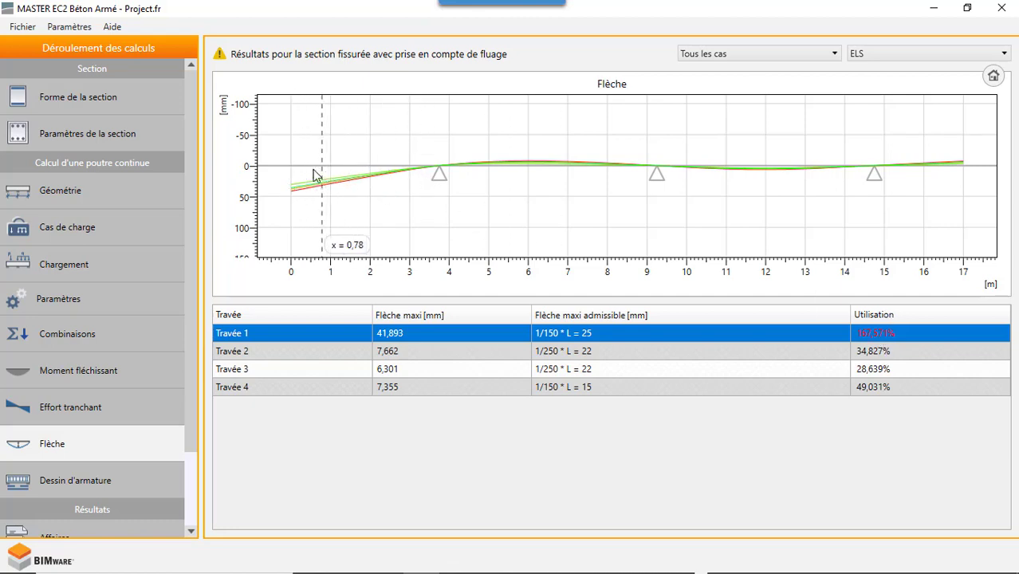
- Check the section parameters, set the length of Travée 1 to 2 m in the beam geometry and rerun the design
{"action": "left_click", "coordinate": [67, 196]}
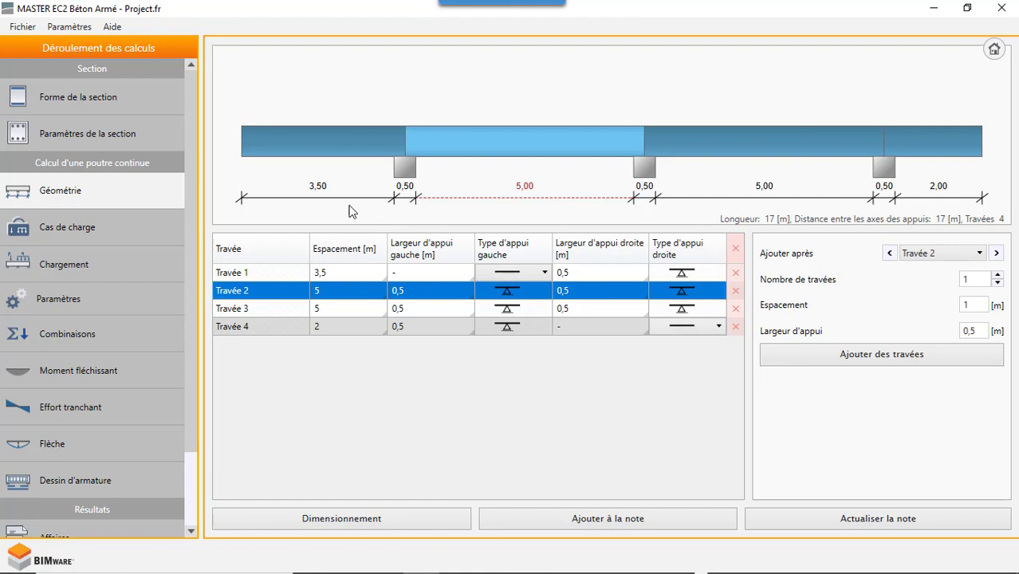
{"action": "left_click", "coordinate": [117, 104]}
{"action": "left_click", "coordinate": [118, 133]}
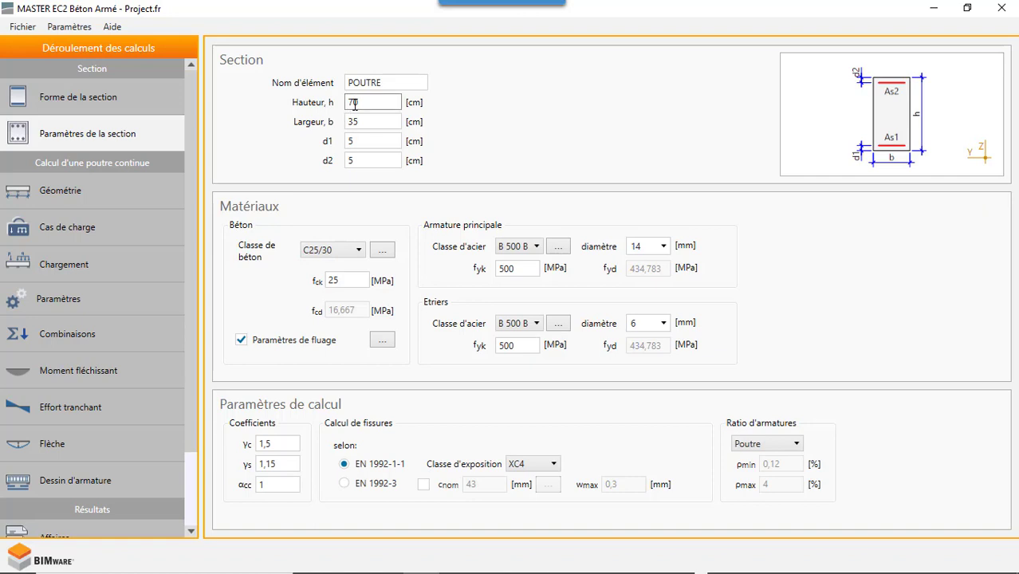
{"action": "left_click", "coordinate": [163, 192]}
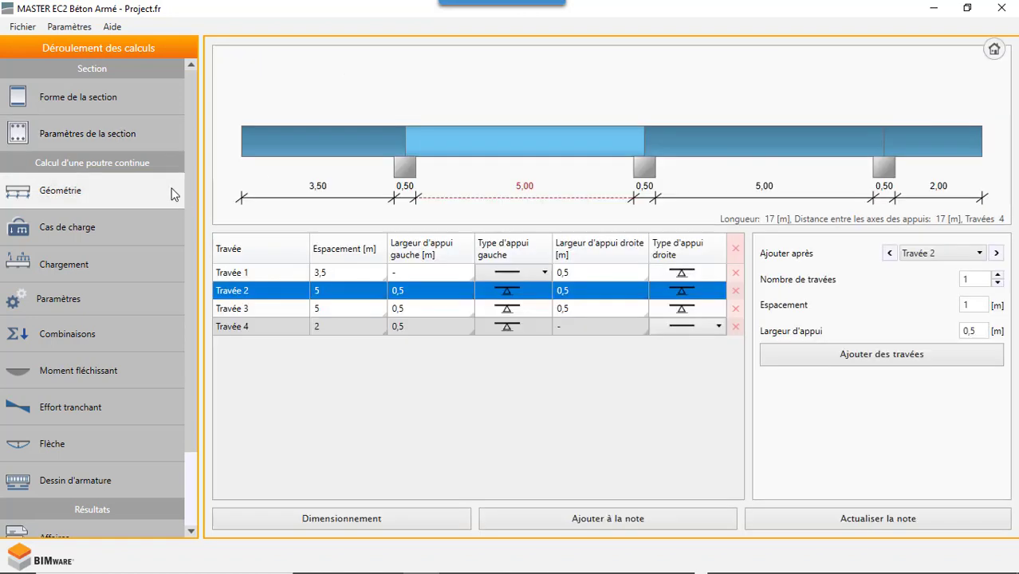
{"action": "left_click", "coordinate": [368, 271]}
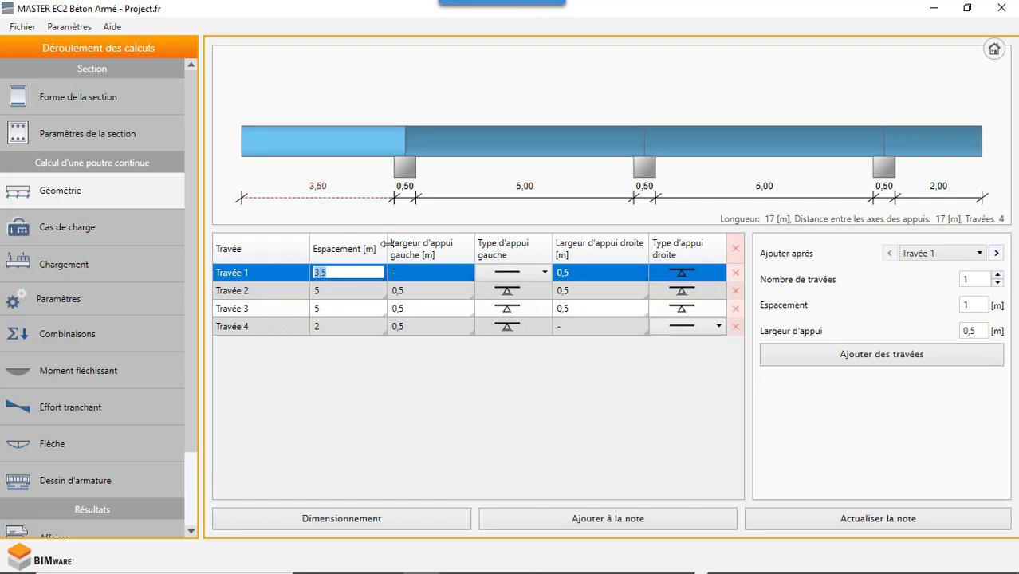
{"action": "type", "text": "2"}
{"action": "key", "text": "Return"}
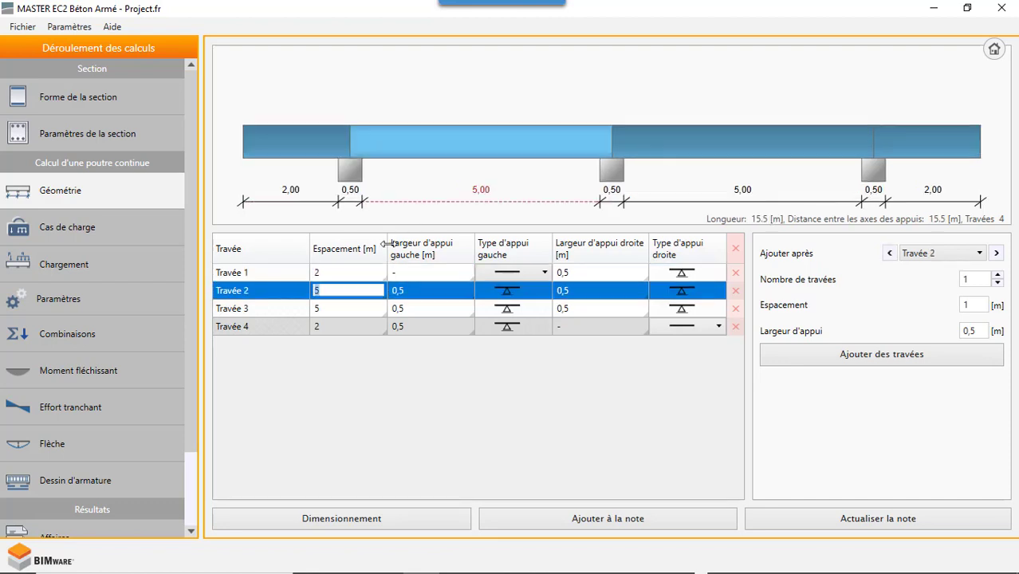
{"action": "left_click", "coordinate": [361, 520]}
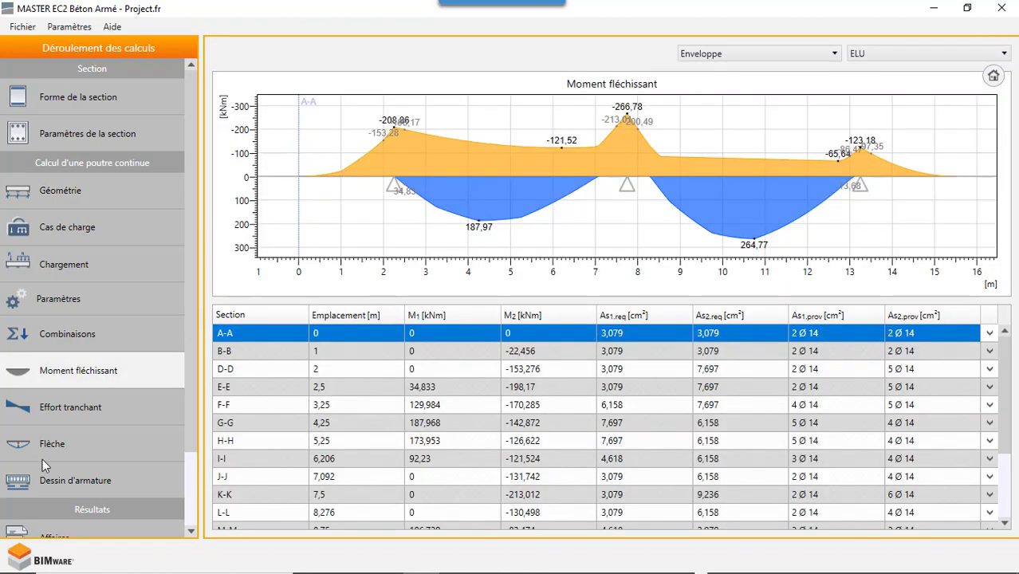
- Review the redesigned beam's deflections for all ELU and ELS cases, simple case Charge permanente : G and ELS : Combinaison 1
{"action": "left_click", "coordinate": [57, 446]}
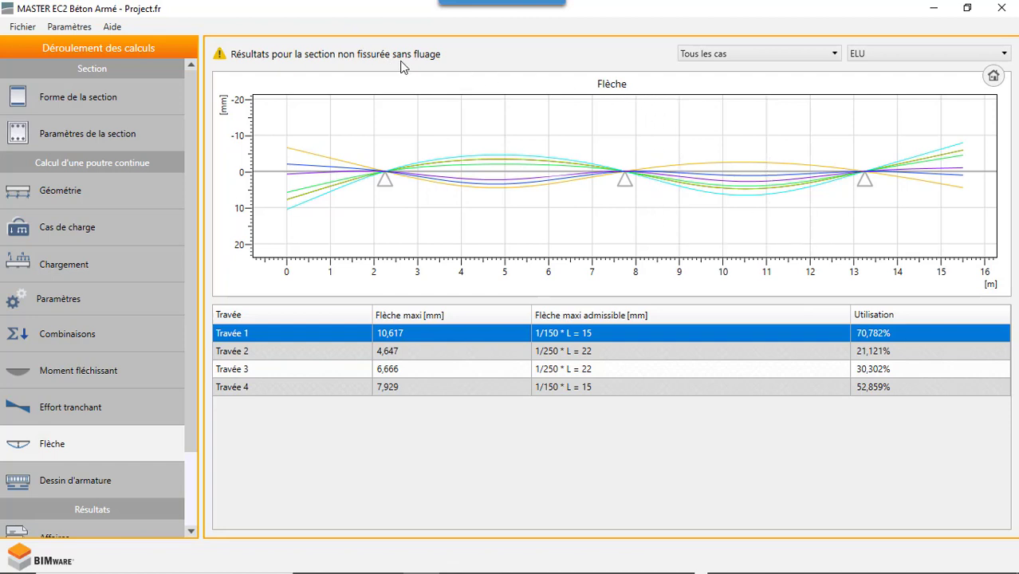
{"action": "left_click", "coordinate": [887, 55]}
{"action": "left_click", "coordinate": [889, 71]}
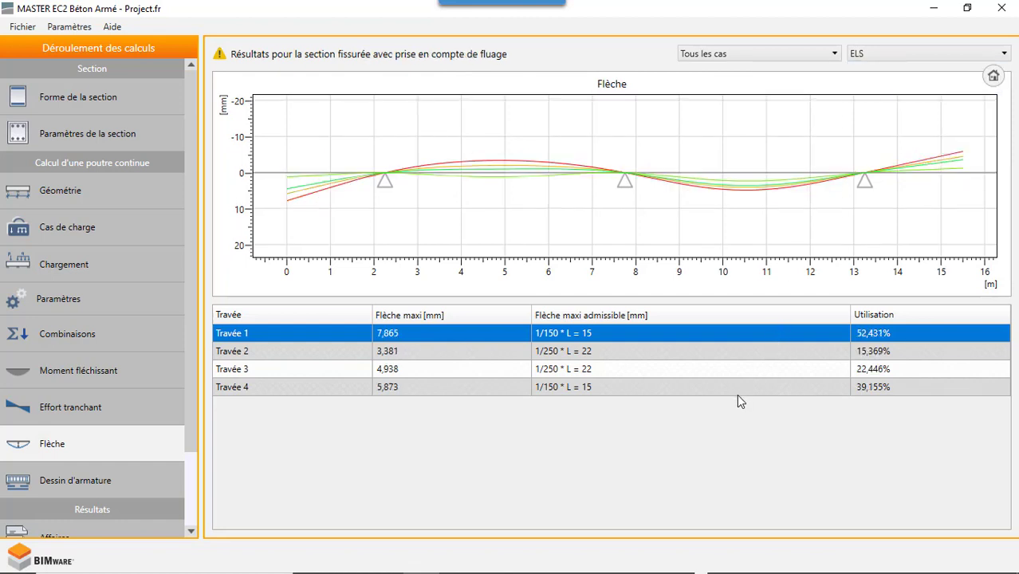
{"action": "left_click", "coordinate": [761, 53]}
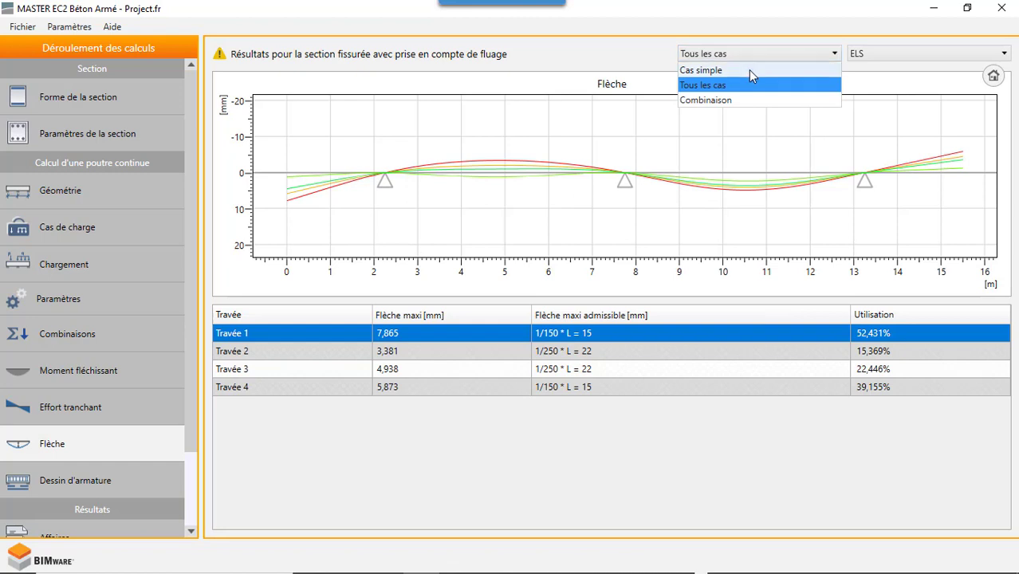
{"action": "left_click", "coordinate": [748, 71]}
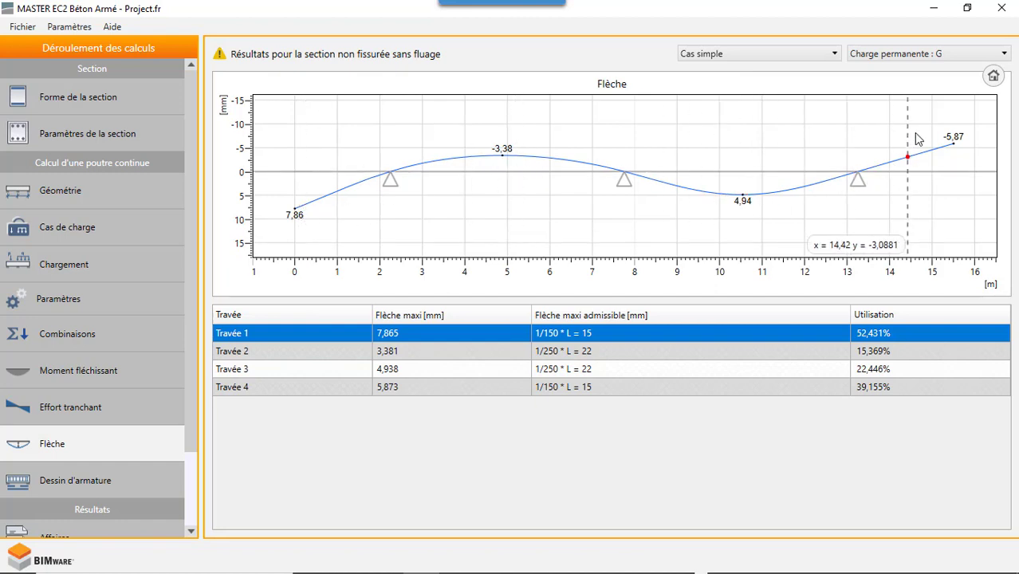
{"action": "left_click", "coordinate": [741, 56]}
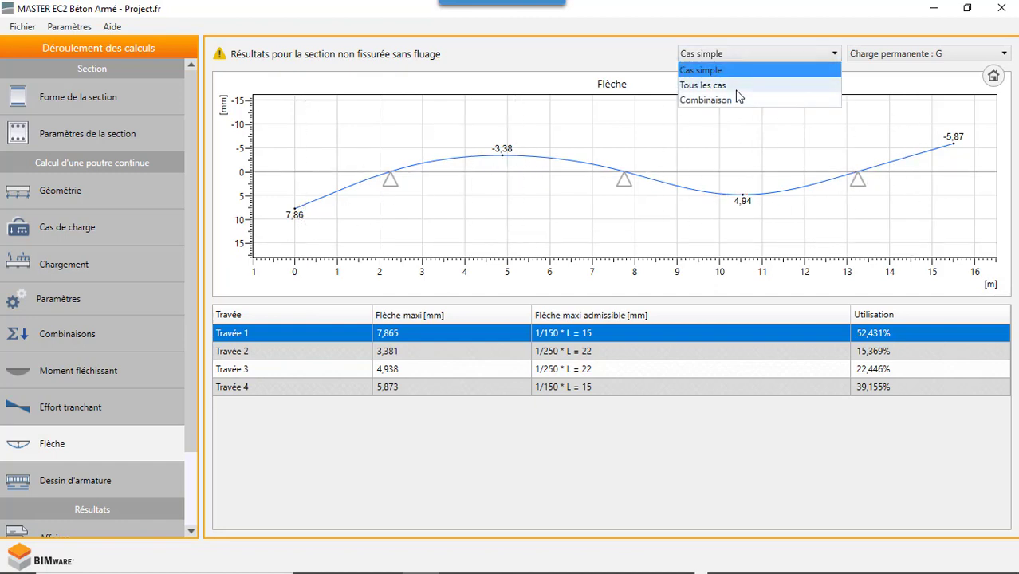
{"action": "left_click", "coordinate": [735, 97]}
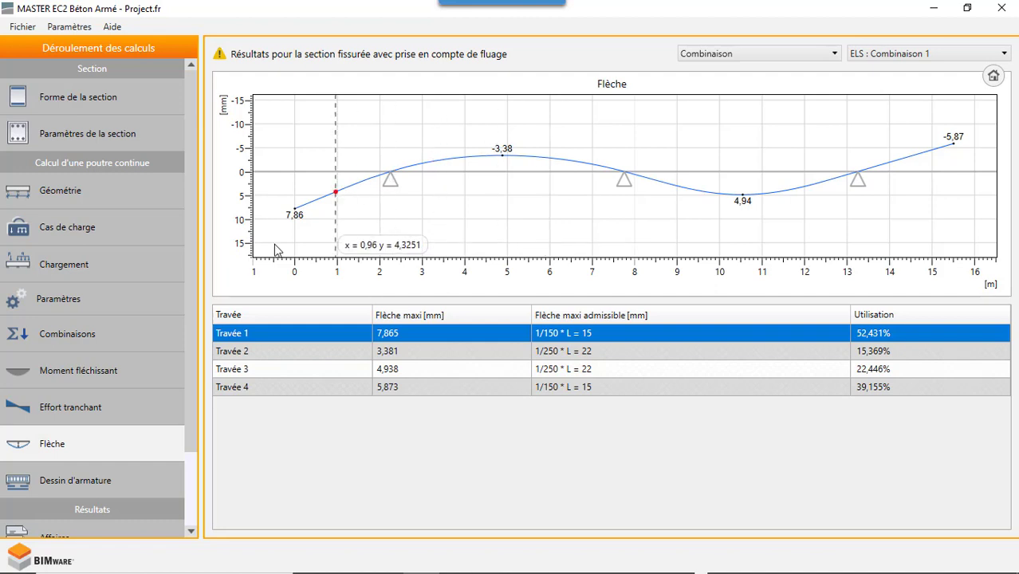
- Examine the beam's reinforcement drawing and its bar schedule from the first bar to the stirrups
{"action": "scroll", "coordinate": [102, 460], "scroll_direction": "down", "scroll_amount": 2}
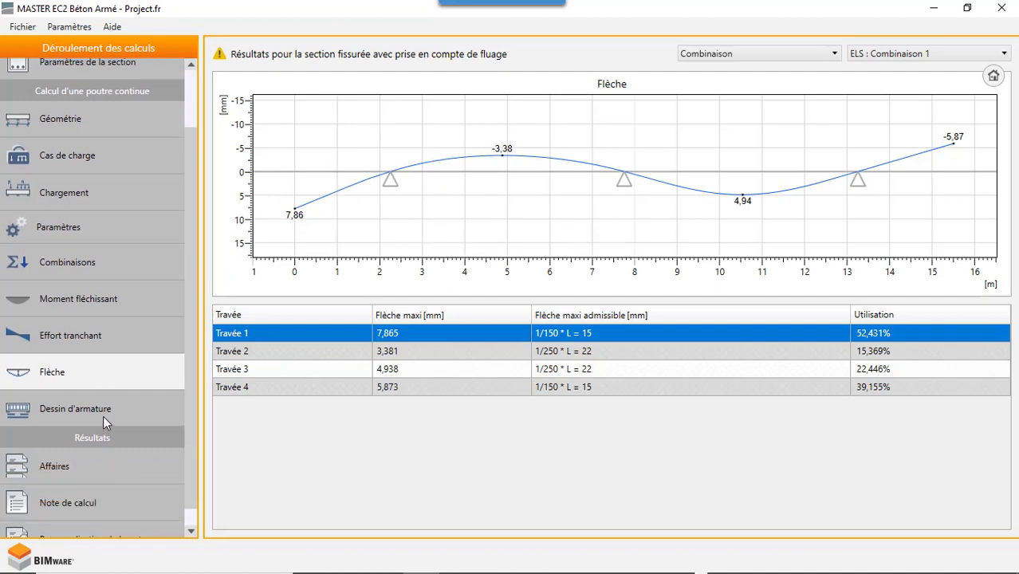
{"action": "left_click", "coordinate": [56, 410]}
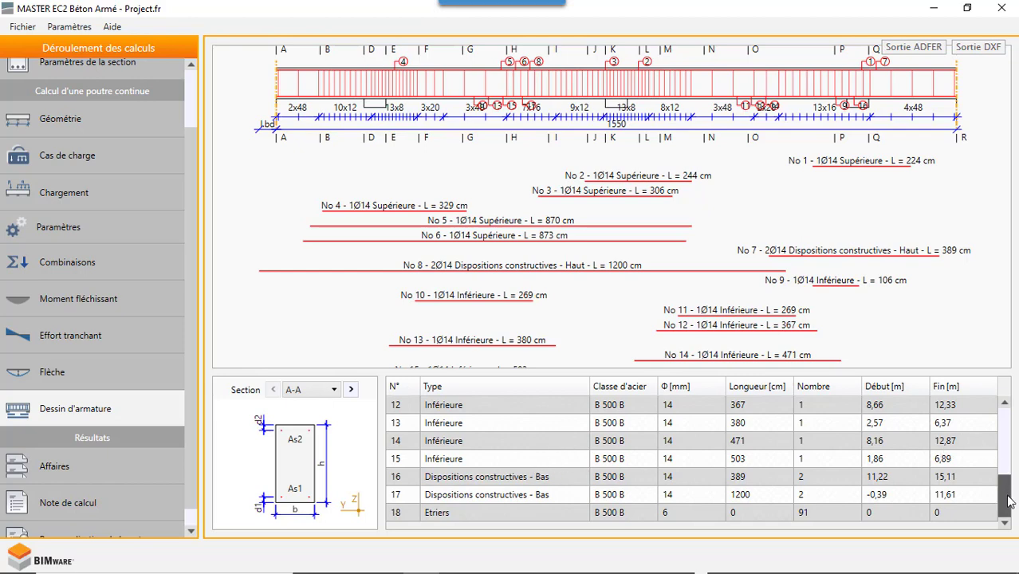
{"action": "left_click_drag", "start_coordinate": [1006, 499], "coordinate": [1006, 404]}
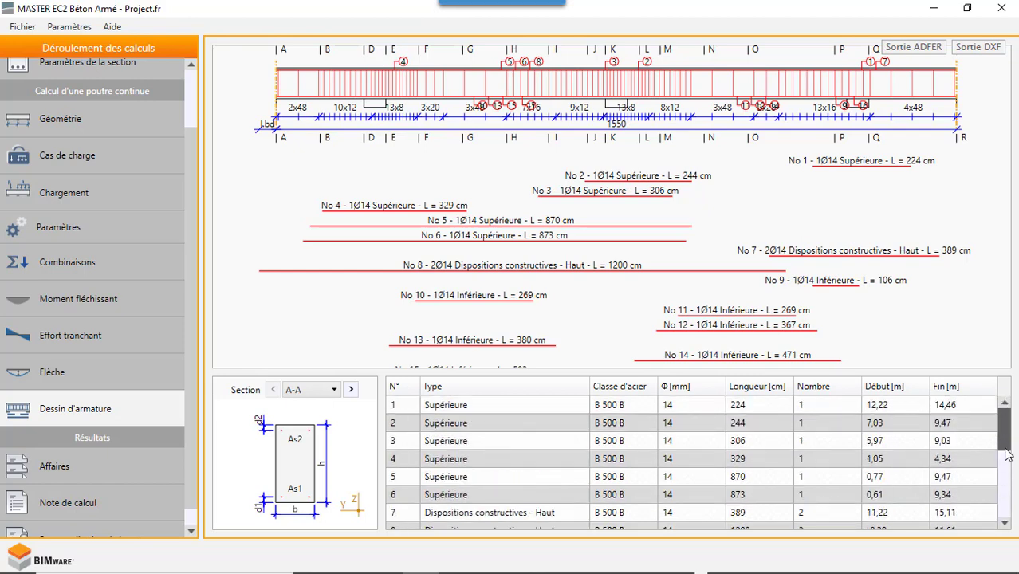
{"action": "left_click_drag", "start_coordinate": [1007, 455], "coordinate": [1006, 502]}
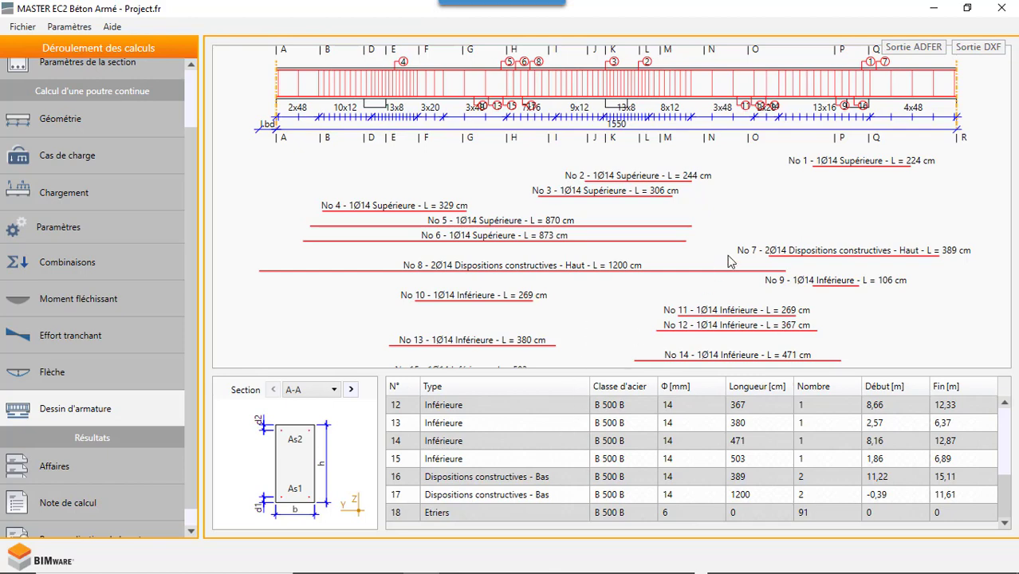
{"action": "scroll", "coordinate": [767, 214], "scroll_direction": "down", "scroll_amount": 1}
{"action": "scroll", "coordinate": [695, 231], "scroll_direction": "down", "scroll_amount": 1}
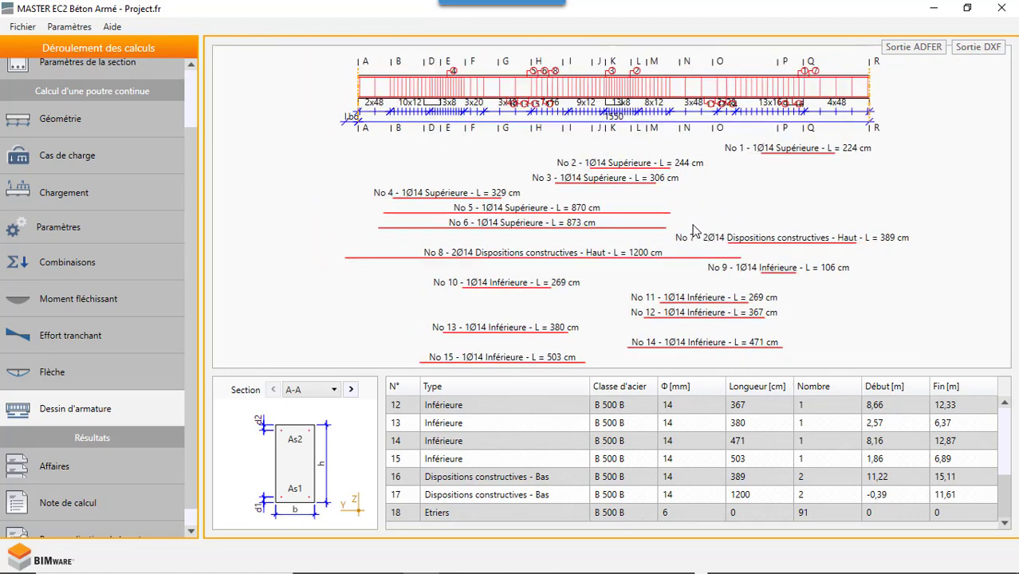
{"action": "scroll", "coordinate": [693, 183], "scroll_direction": "up", "scroll_amount": 1}
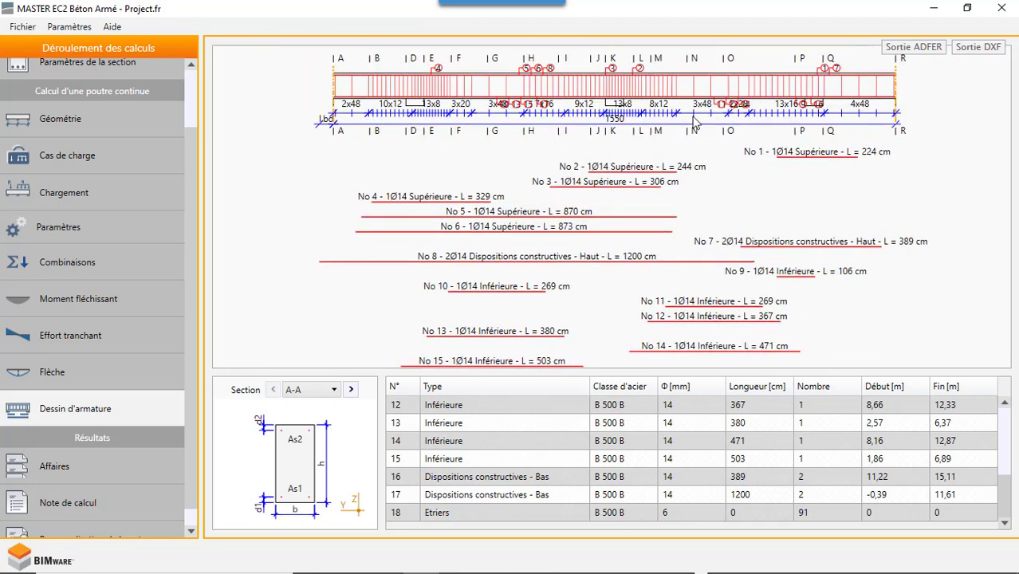
{"action": "scroll", "coordinate": [695, 123], "scroll_direction": "up", "scroll_amount": 1}
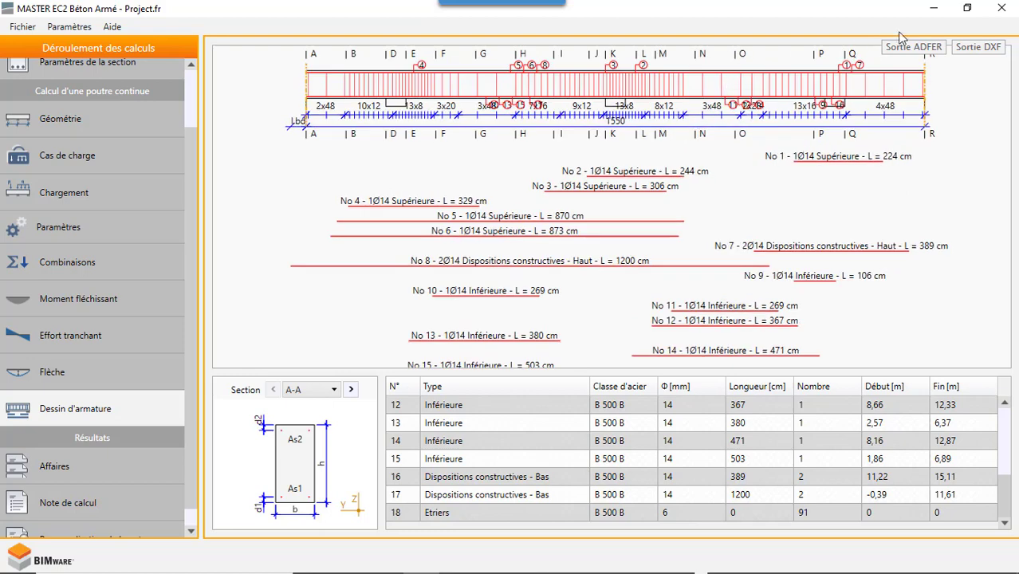
- Export the reinforcement drawing to the Documents folder as a DXF file named POUTRE CONTINUE
{"action": "left_click", "coordinate": [973, 49]}
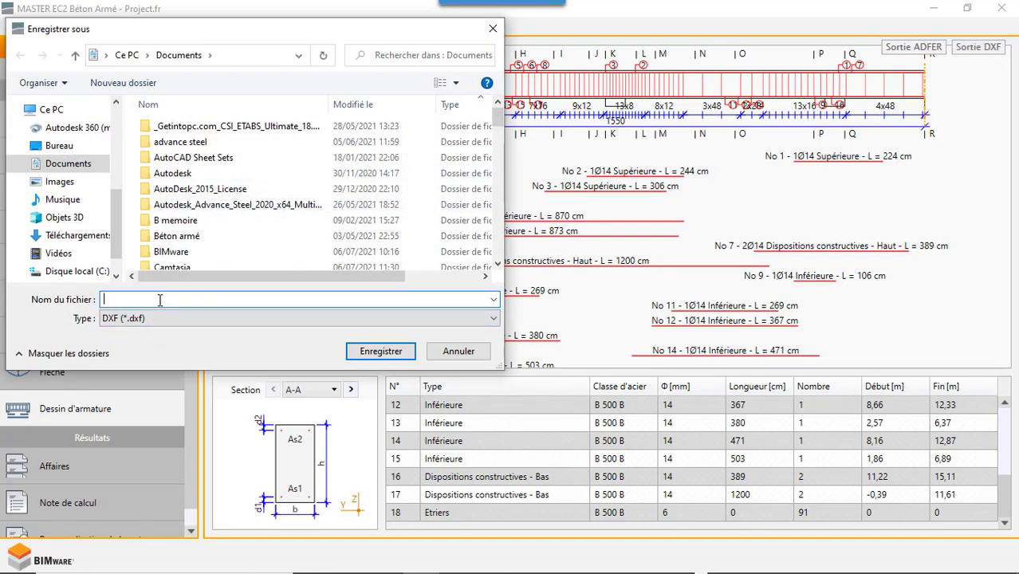
{"action": "type", "text": "POUTRE "}
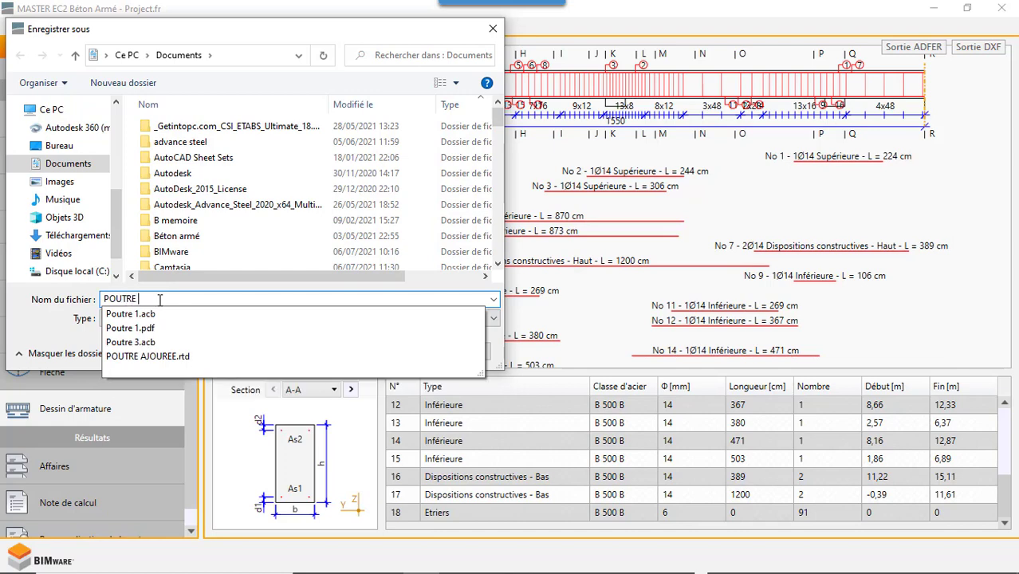
{"action": "type", "text": "CONTINUE"}
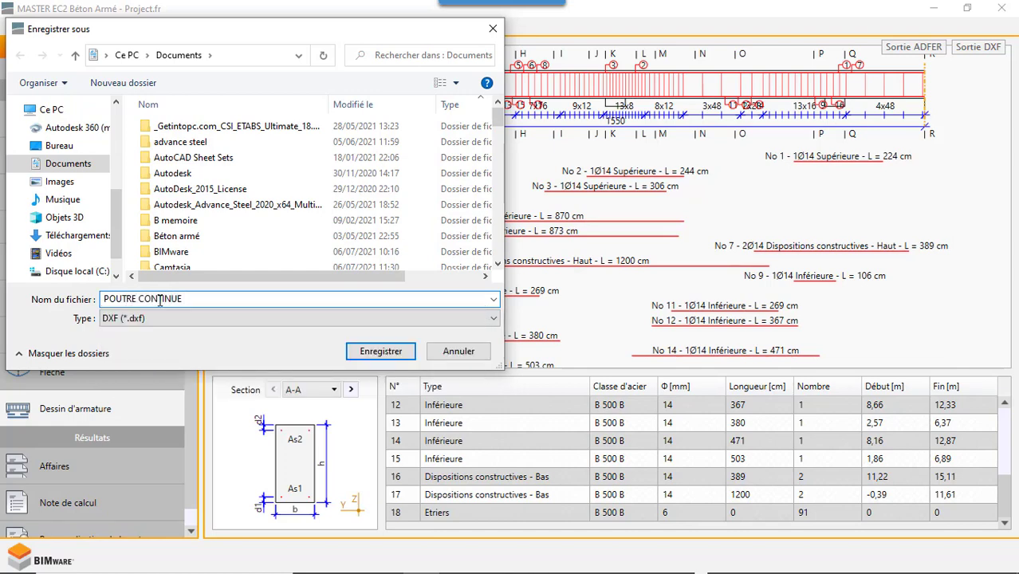
{"action": "left_click", "coordinate": [380, 351]}
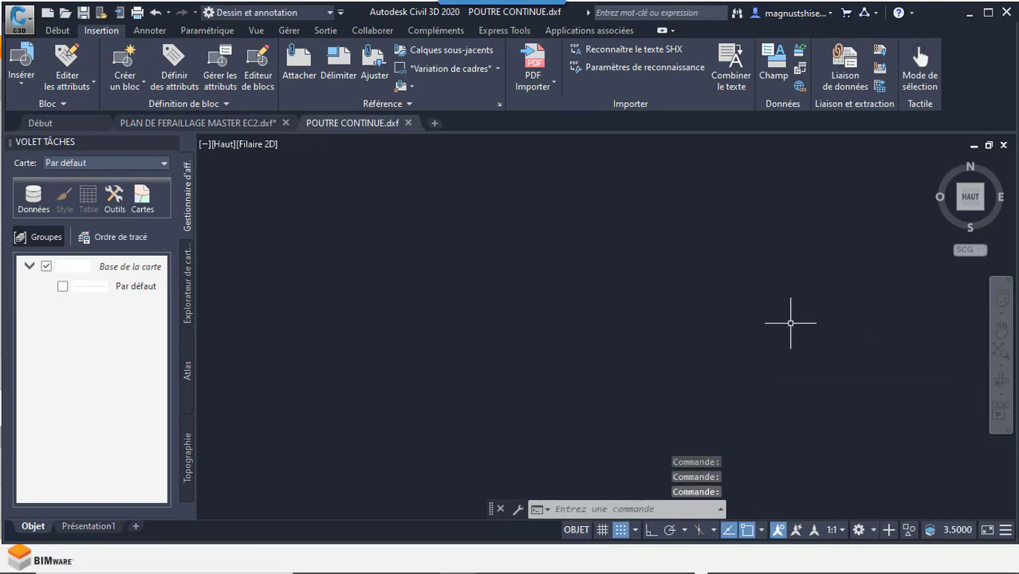
- Fit POUTRE CONTINUE.dxf to the view in Civil 3D and inspect the beam elevation, stirrup spacings and bar labels
{"action": "left_click", "coordinate": [1001, 408]}
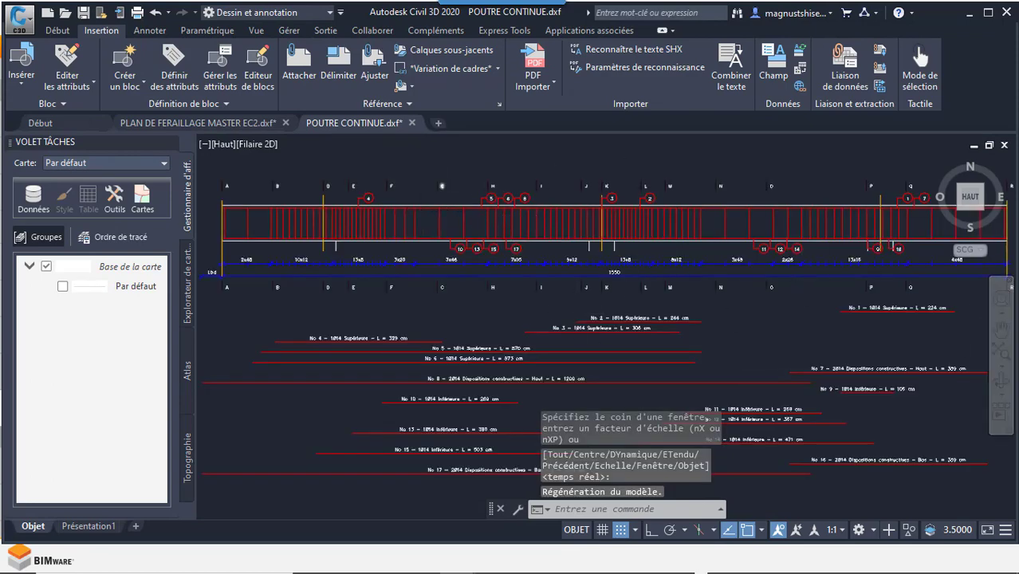
{"action": "scroll", "coordinate": [443, 185], "scroll_direction": "down", "scroll_amount": 2}
{"action": "scroll", "coordinate": [485, 182], "scroll_direction": "up", "scroll_amount": 2}
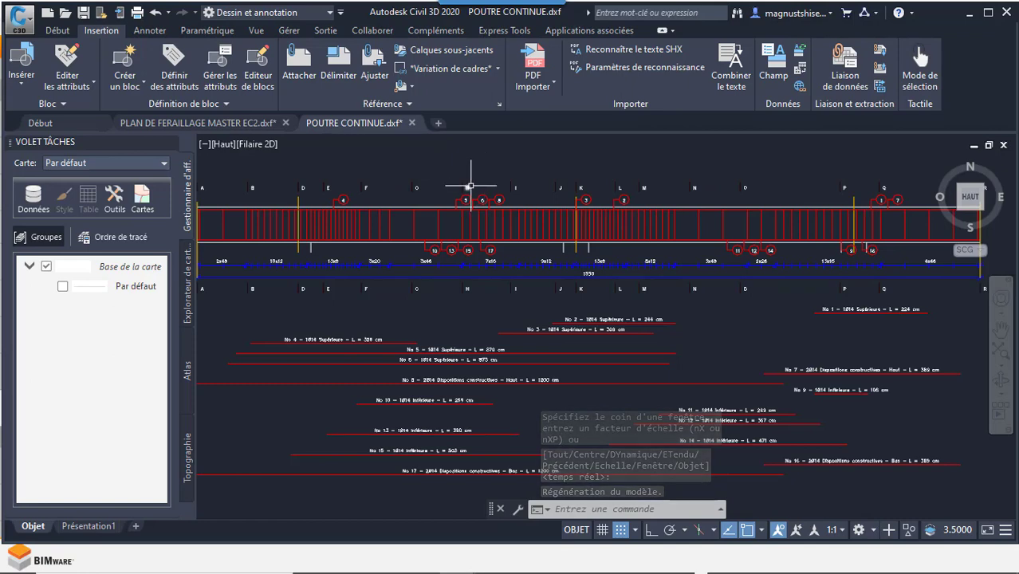
{"action": "scroll", "coordinate": [471, 186], "scroll_direction": "up", "scroll_amount": 3}
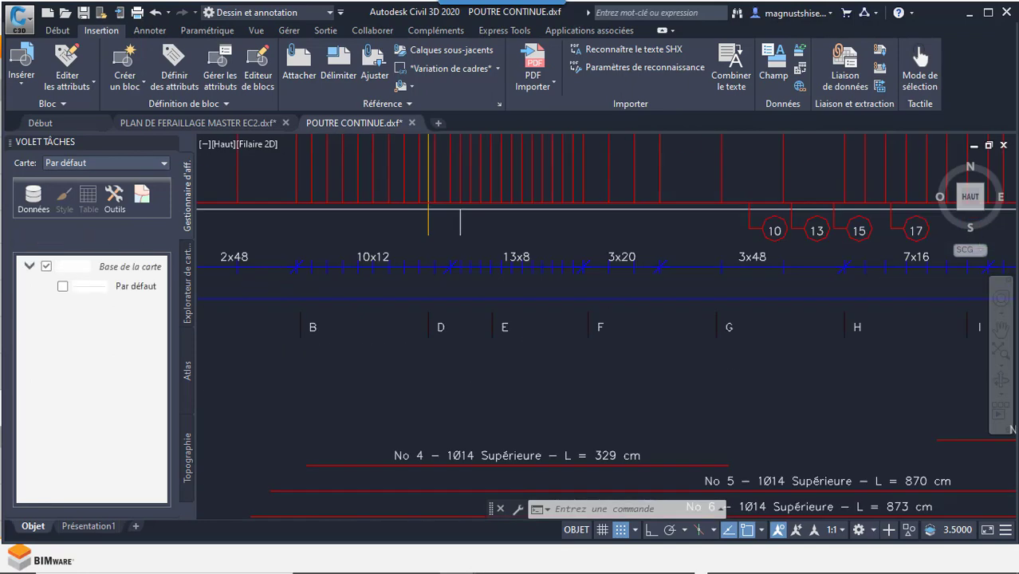
{"action": "scroll", "coordinate": [257, 276], "scroll_direction": "up", "scroll_amount": 1}
{"action": "scroll", "coordinate": [429, 270], "scroll_direction": "down", "scroll_amount": 4}
{"action": "scroll", "coordinate": [539, 254], "scroll_direction": "up", "scroll_amount": 1}
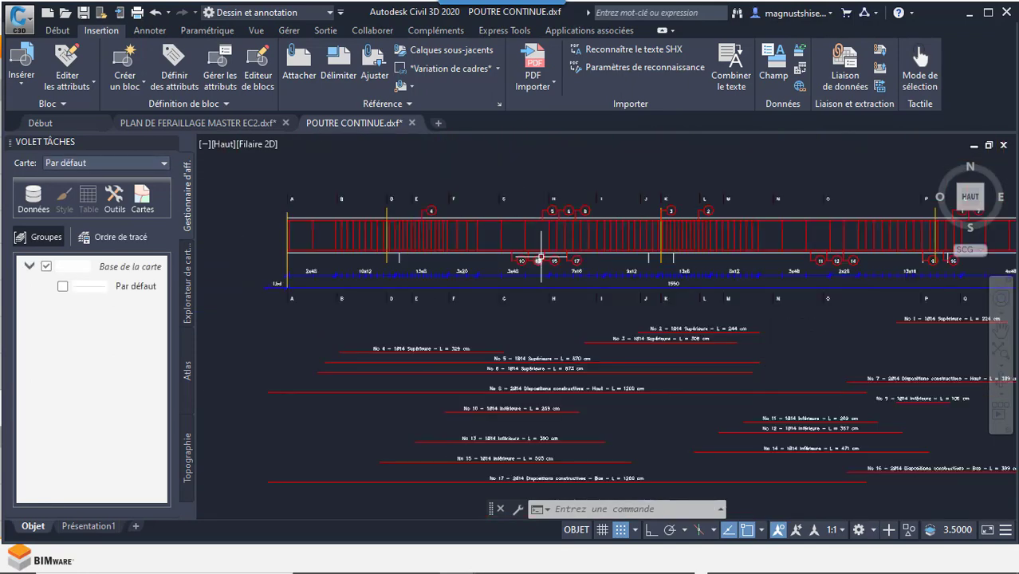
{"action": "scroll", "coordinate": [349, 353], "scroll_direction": "up", "scroll_amount": 3}
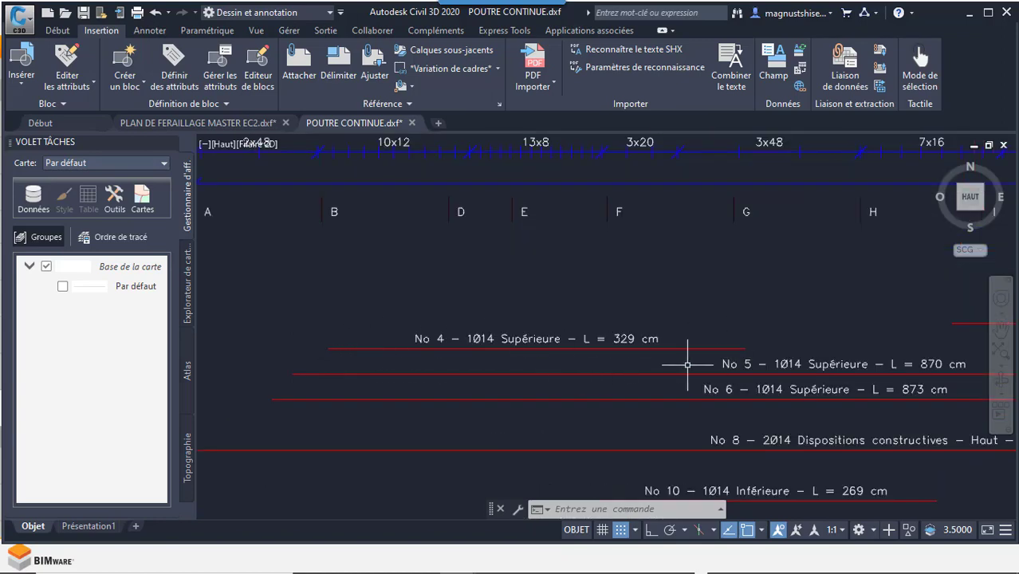
{"action": "scroll", "coordinate": [478, 293], "scroll_direction": "down", "scroll_amount": 4}
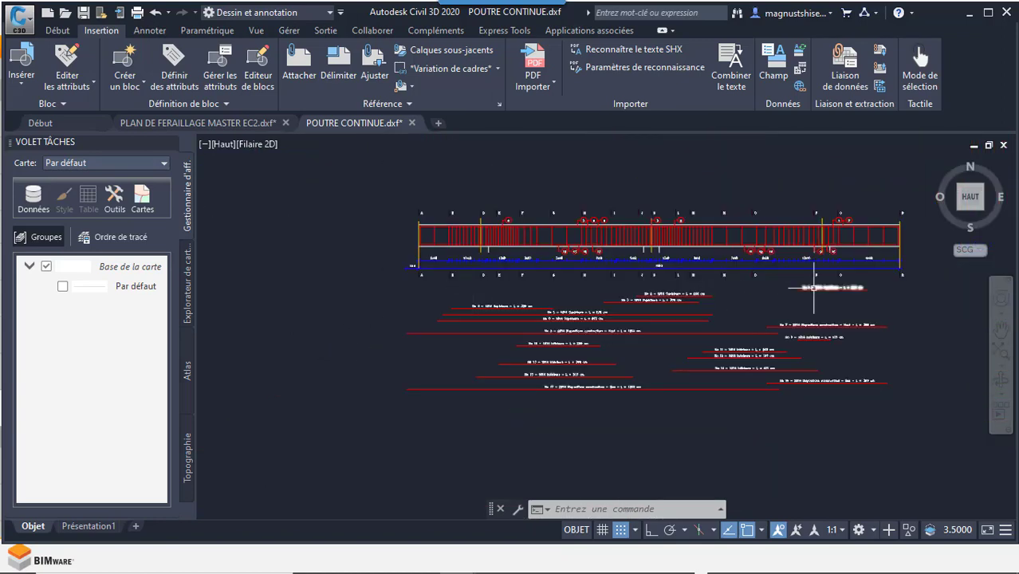
{"action": "scroll", "coordinate": [813, 287], "scroll_direction": "up", "scroll_amount": 2}
- Switch back to MASTER EC2 and bring the Affaires, Note de calcul and Personnalisation de la note entries into view
{"action": "mouse_move", "coordinate": [522, 565]}
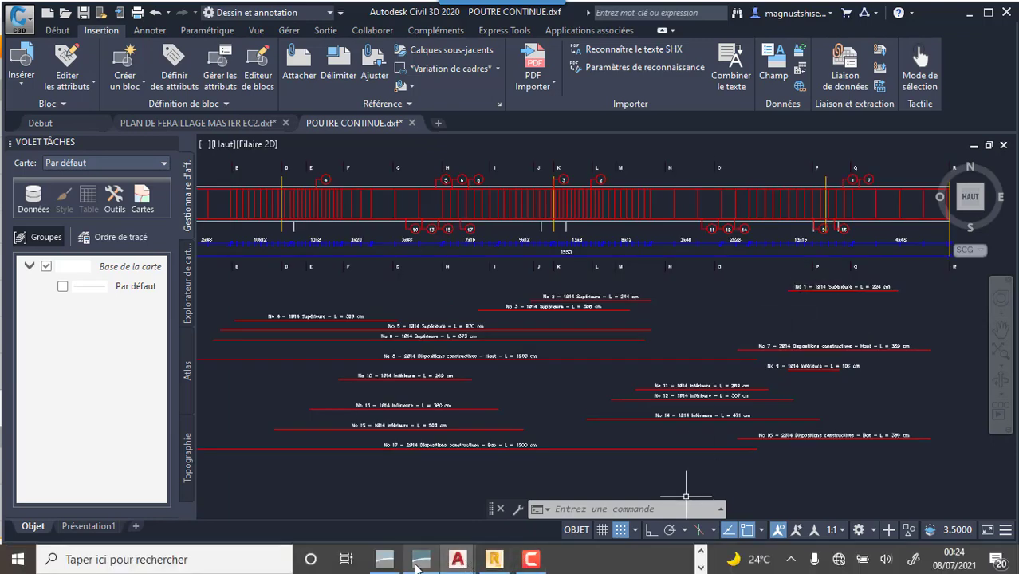
{"action": "left_click", "coordinate": [416, 565]}
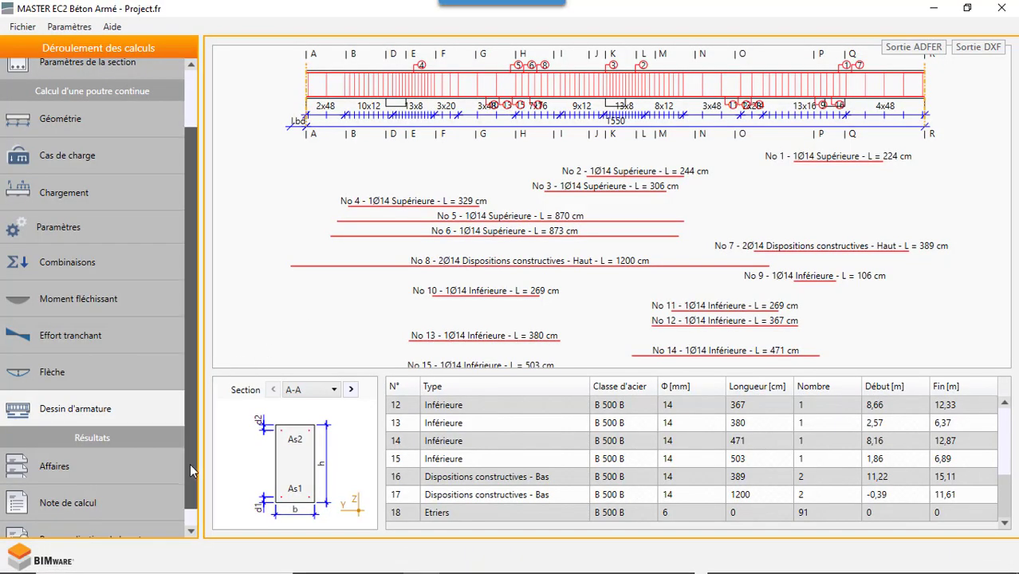
{"action": "left_click_drag", "start_coordinate": [189, 463], "coordinate": [189, 509]}
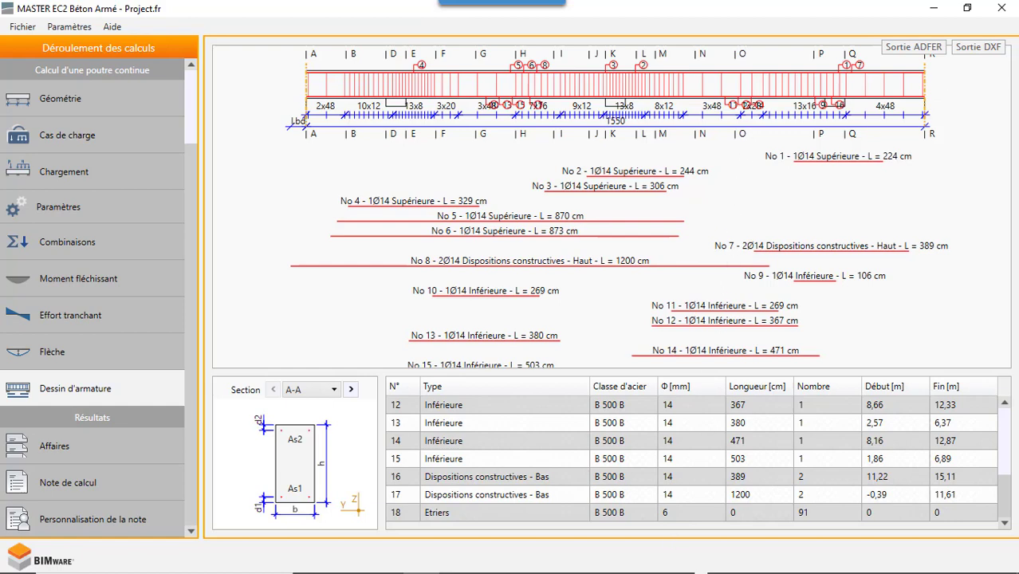
{"action": "left_click", "coordinate": [530, 559]}
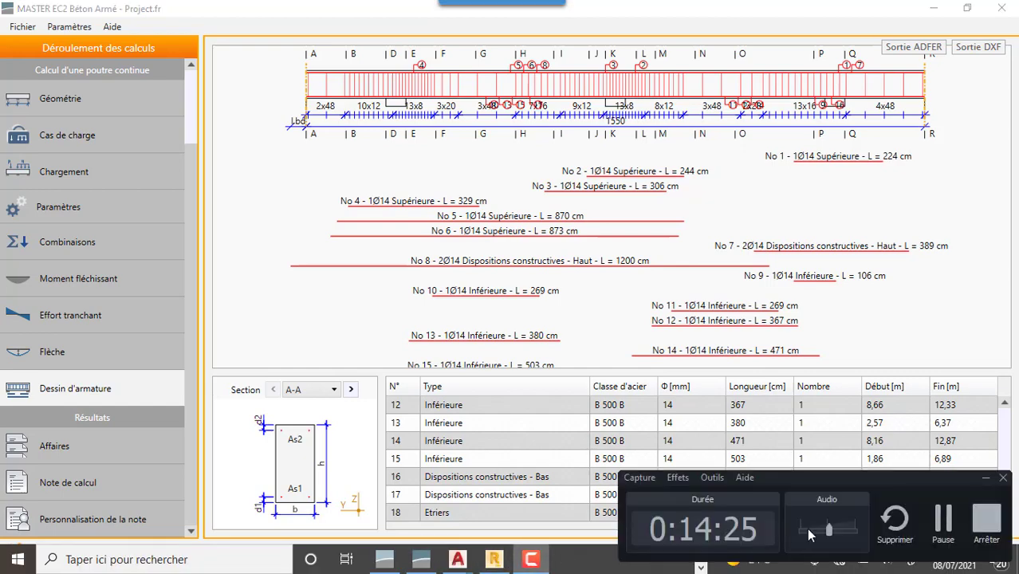